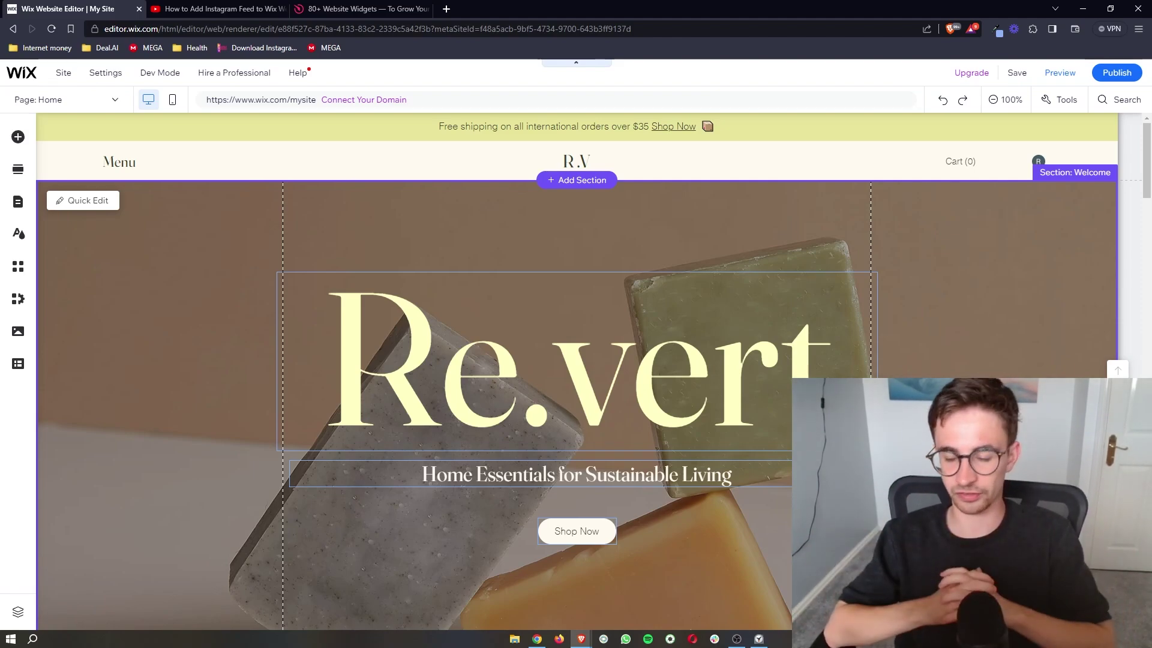
Add a blank section below the hero and stretch it to about 859 px tall.
{"action": "scroll", "coordinate": [595, 308], "scroll_direction": "down", "scroll_amount": 5}
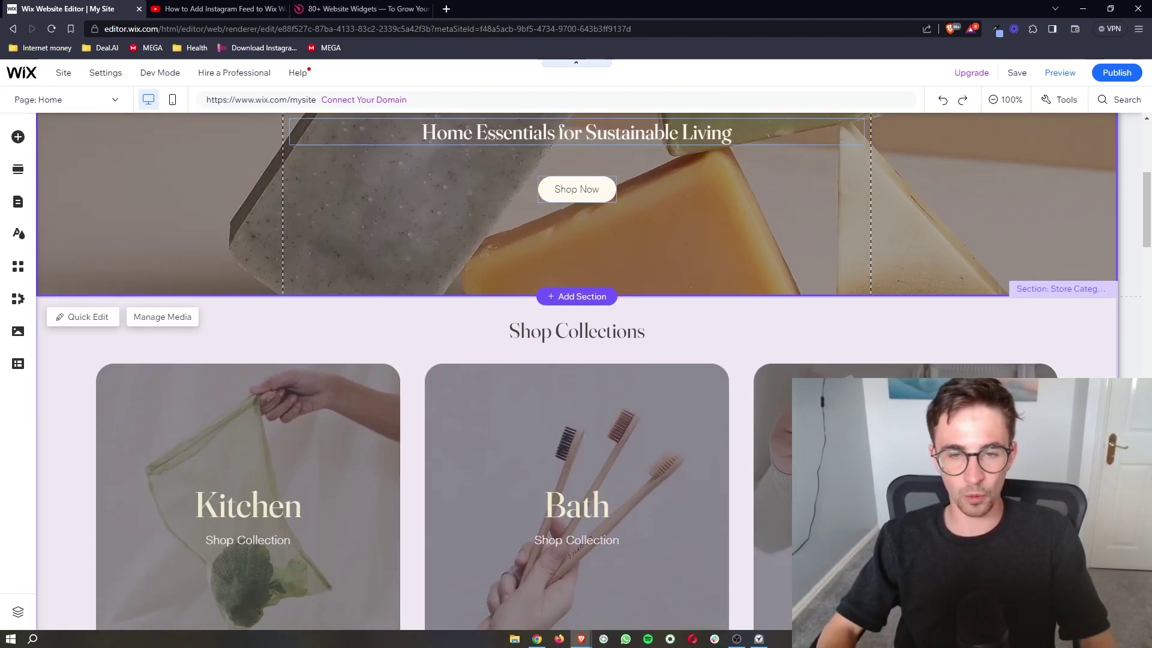
{"action": "left_click", "coordinate": [593, 301]}
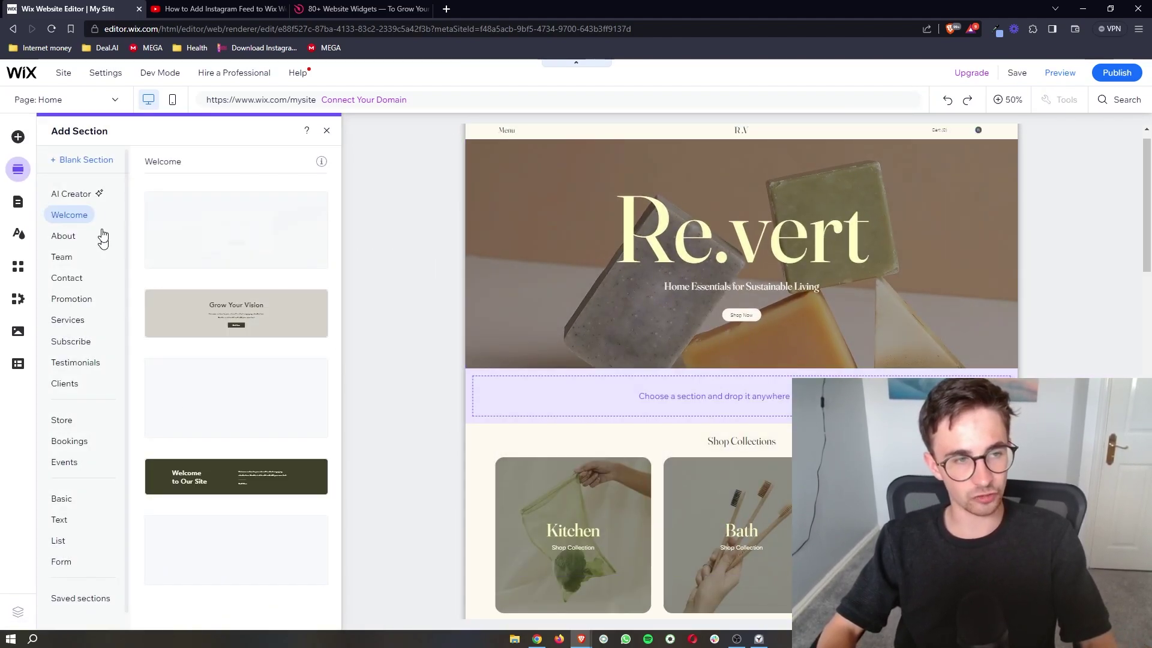
{"action": "left_click", "coordinate": [87, 160]}
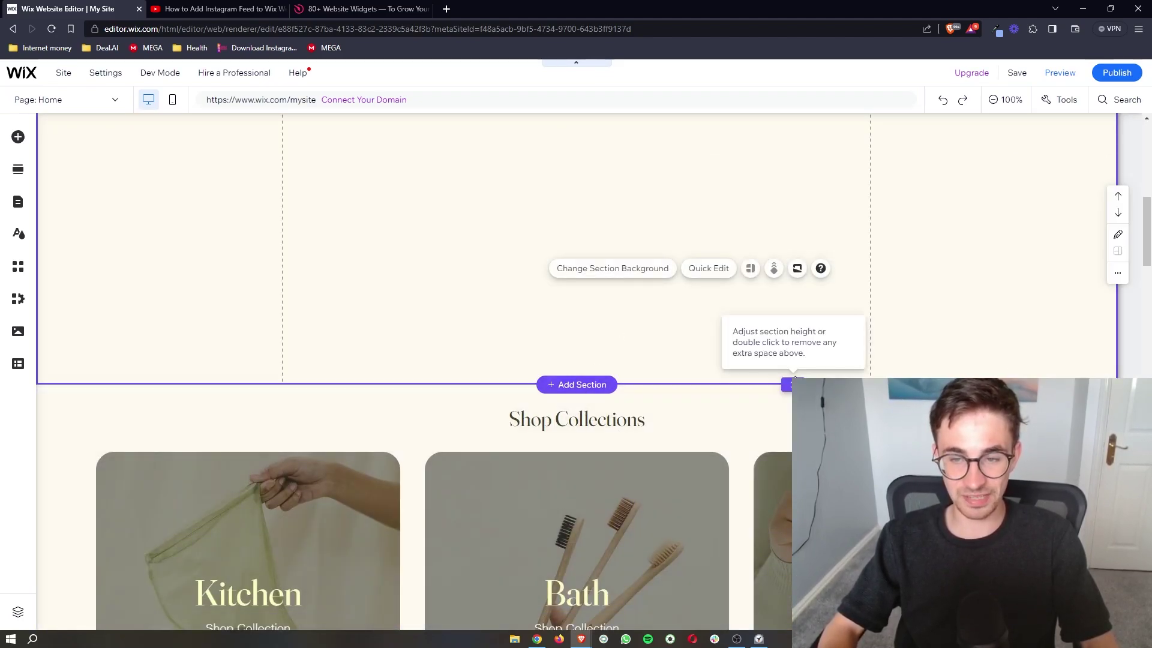
{"action": "left_click_drag", "start_coordinate": [787, 385], "coordinate": [787, 599]}
{"action": "scroll", "coordinate": [795, 314], "scroll_direction": "up", "scroll_amount": 3}
{"action": "scroll", "coordinate": [648, 290], "scroll_direction": "down", "scroll_amount": 2}
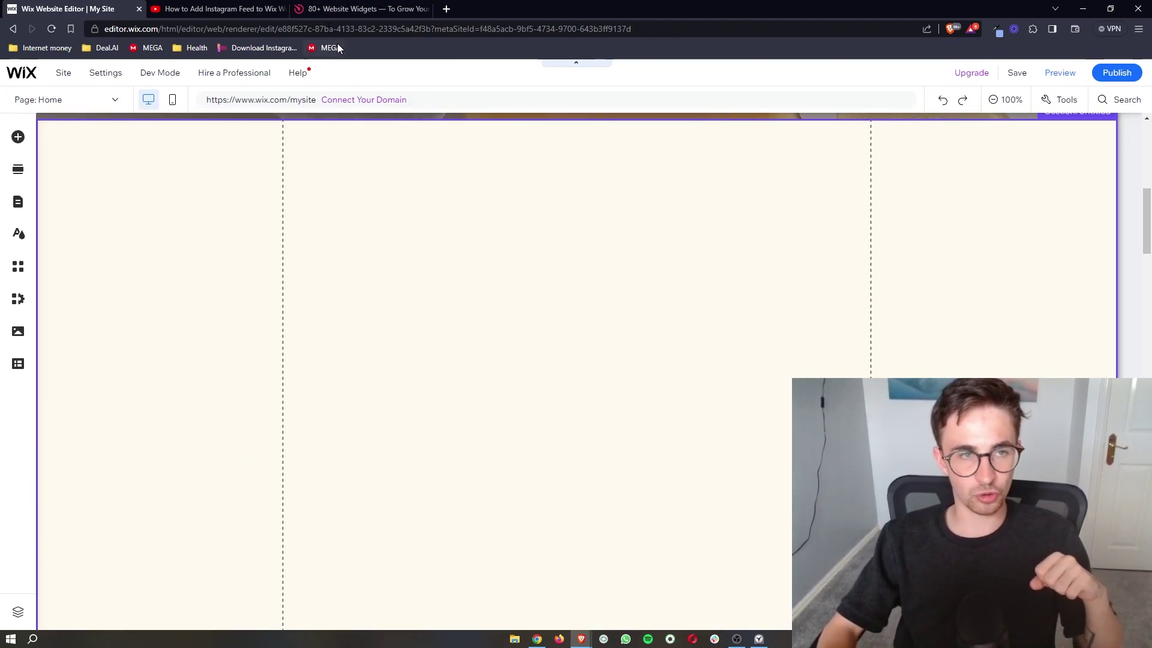
Find the Elfsight sign-up link in the YouTube description, then go to the Elfsight tab.
{"action": "key", "text": "ctrl+Tab"}
{"action": "left_click_drag", "start_coordinate": [319, 397], "coordinate": [185, 394]}
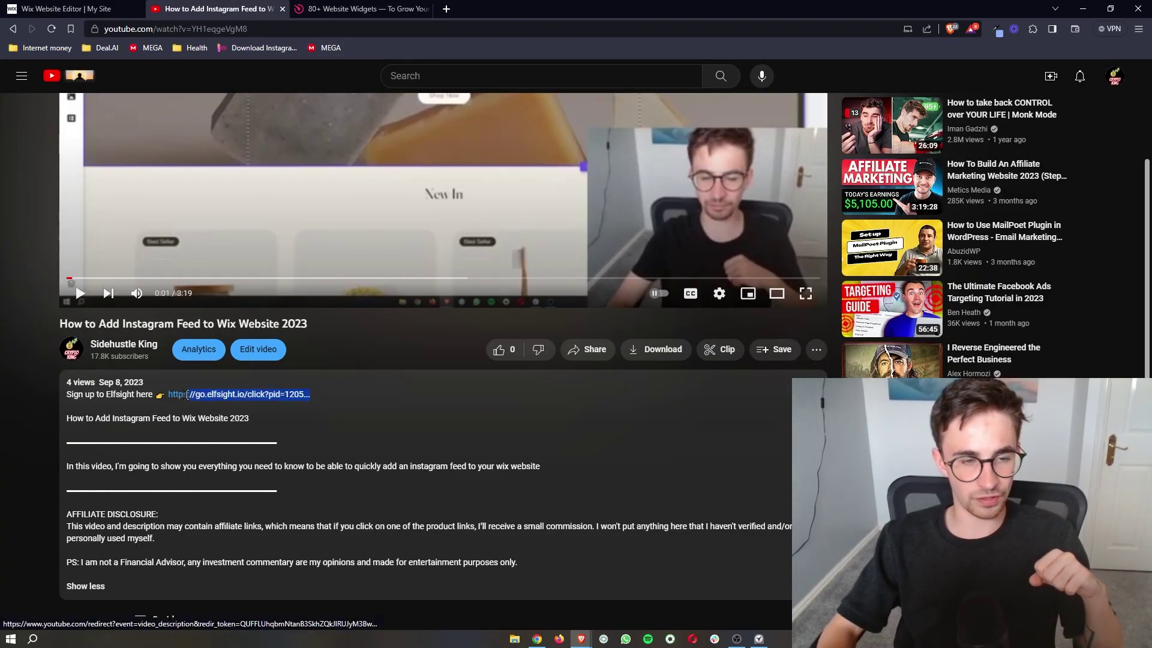
{"action": "key", "text": "ctrl+plus"}
{"action": "key", "text": "ctrl+plus"}
{"action": "key", "text": "ctrl+plus"}
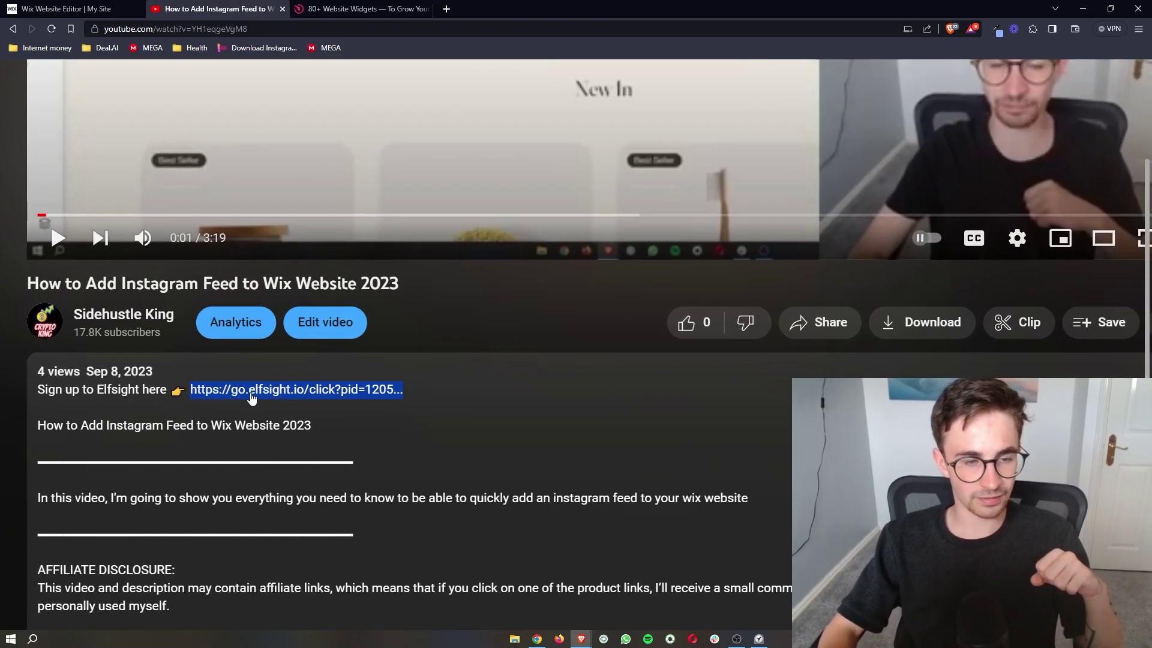
{"action": "left_click", "coordinate": [385, 468]}
{"action": "left_click", "coordinate": [335, 6]}
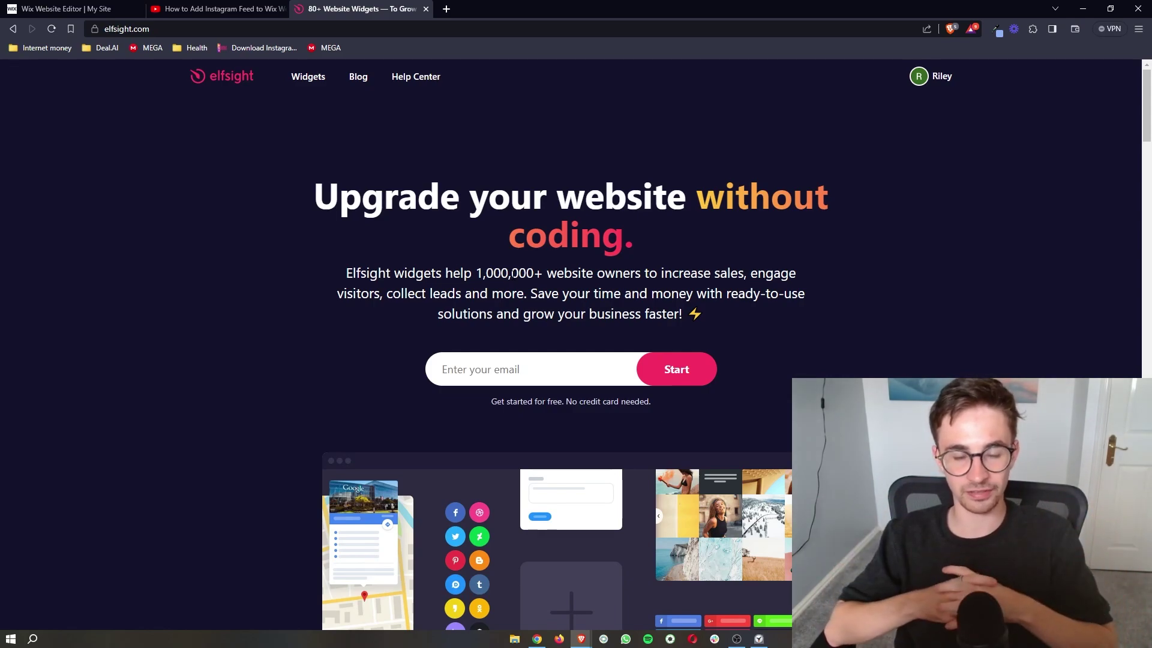
{"action": "scroll", "coordinate": [586, 492], "scroll_direction": "up", "scroll_amount": 5}
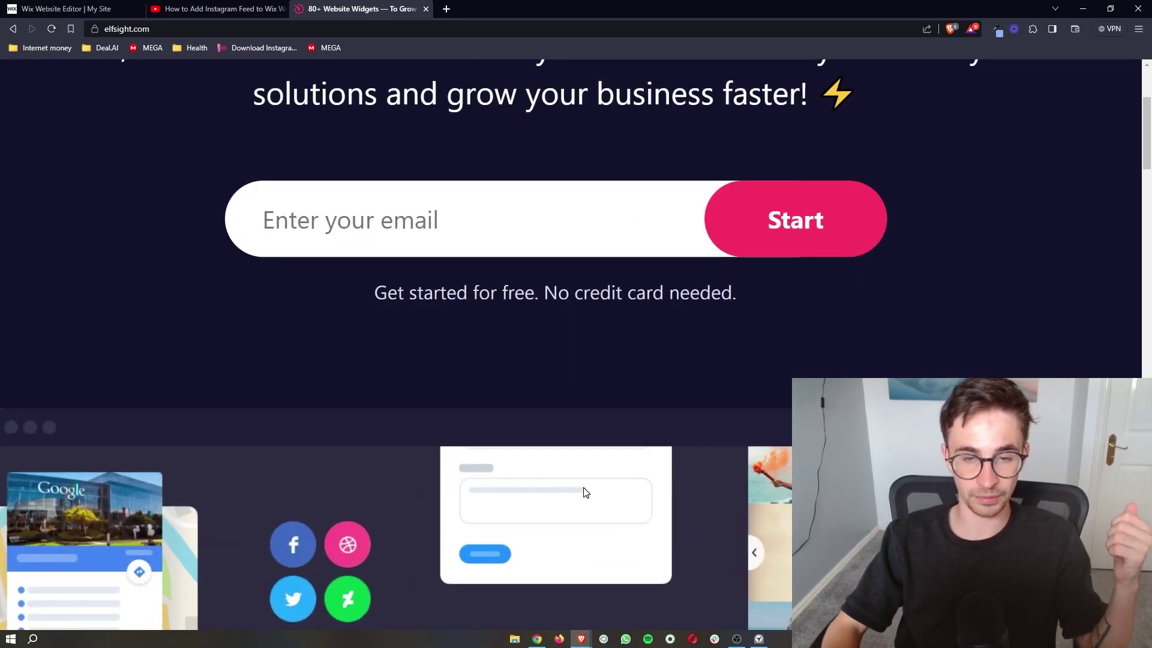
{"action": "left_click_drag", "start_coordinate": [742, 310], "coordinate": [373, 298]}
{"action": "scroll", "coordinate": [369, 297], "scroll_direction": "down", "scroll_amount": 5}
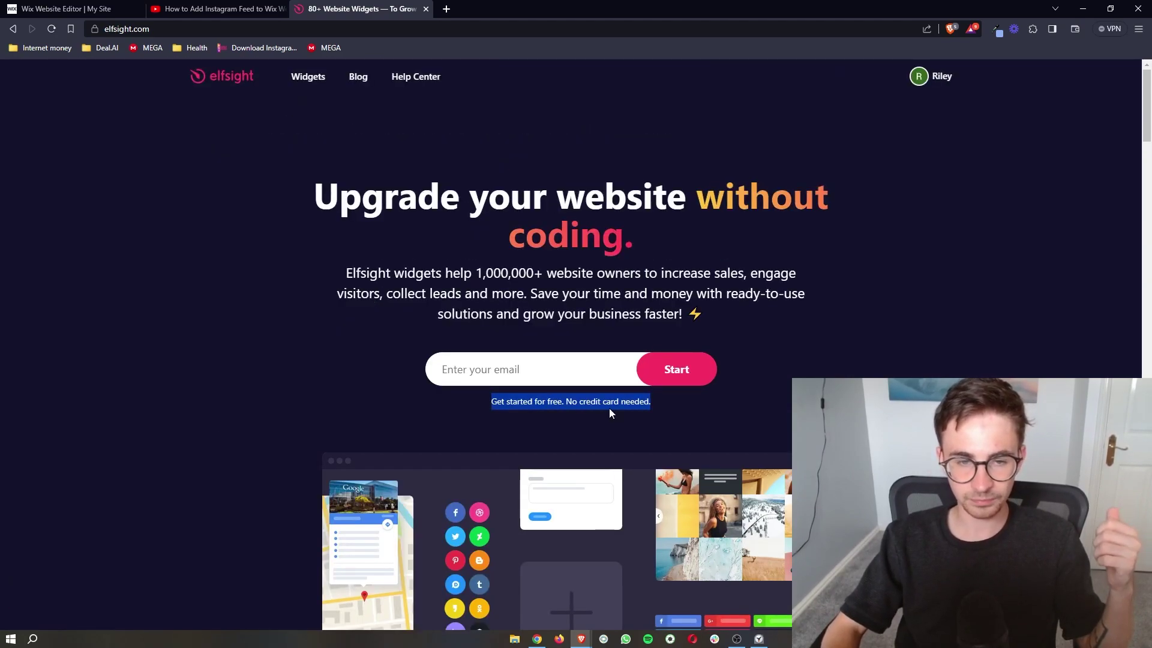
{"action": "left_click", "coordinate": [562, 393]}
{"action": "left_click", "coordinate": [535, 372]}
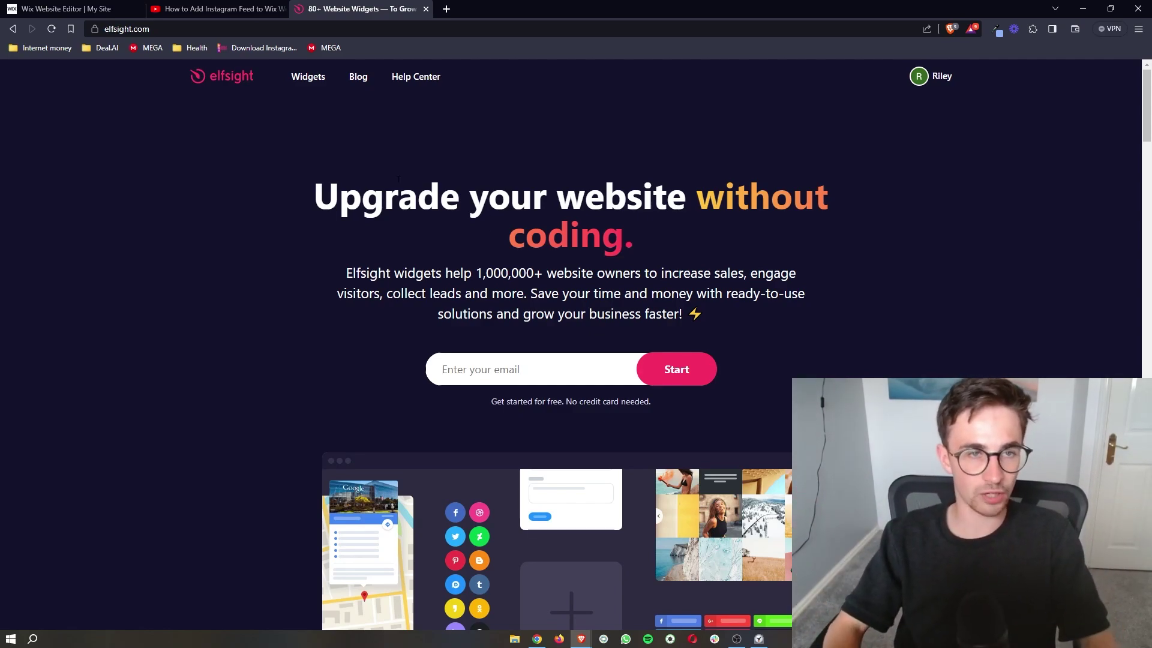
Search Elfsight's widget catalogue for 'pinte' to find the Pinterest Feed widget.
{"action": "left_click", "coordinate": [308, 76]}
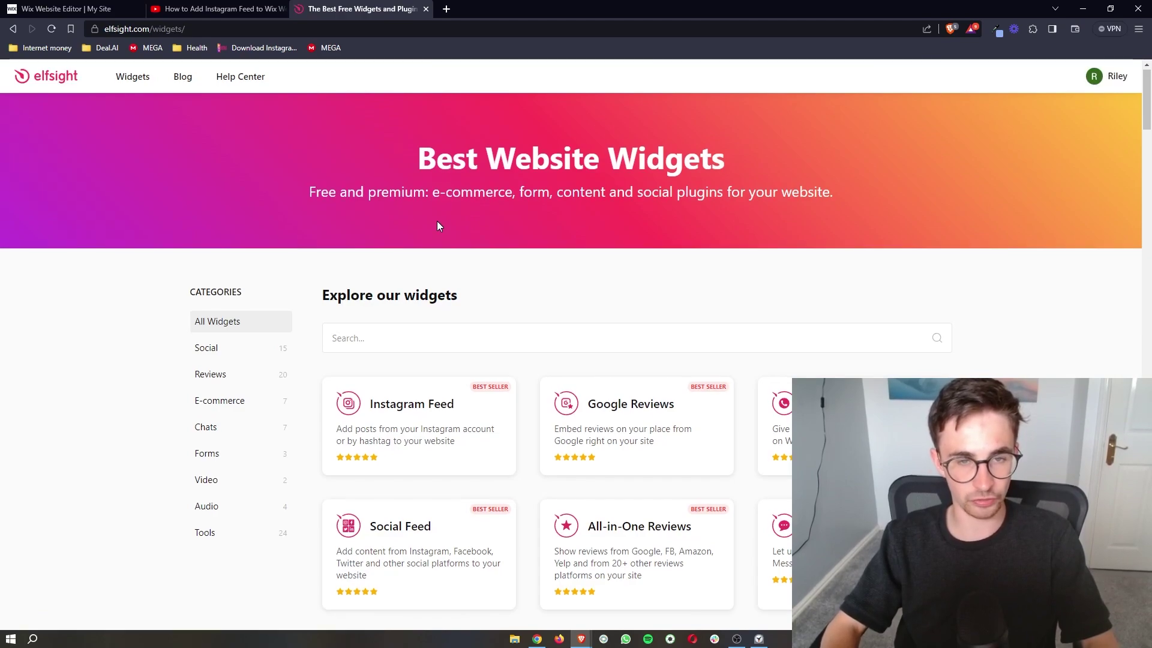
{"action": "scroll", "coordinate": [436, 220], "scroll_direction": "down", "scroll_amount": 5}
{"action": "scroll", "coordinate": [688, 358], "scroll_direction": "down", "scroll_amount": 4}
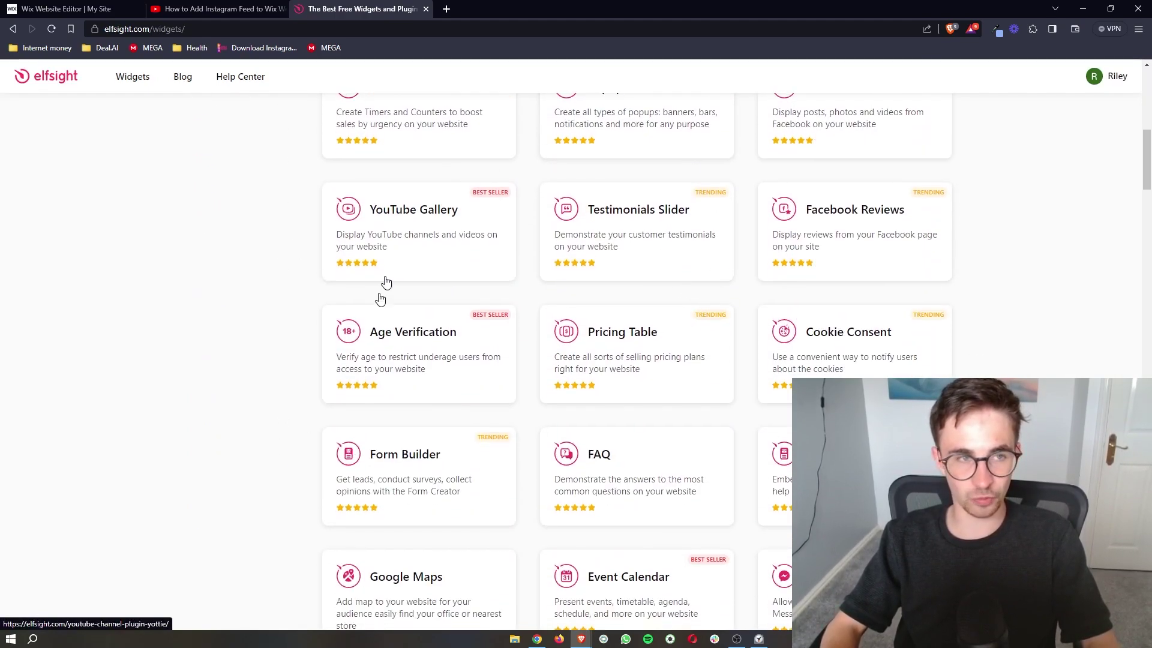
{"action": "scroll", "coordinate": [620, 437], "scroll_direction": "down", "scroll_amount": 6}
{"action": "scroll", "coordinate": [625, 439], "scroll_direction": "up", "scroll_amount": 15}
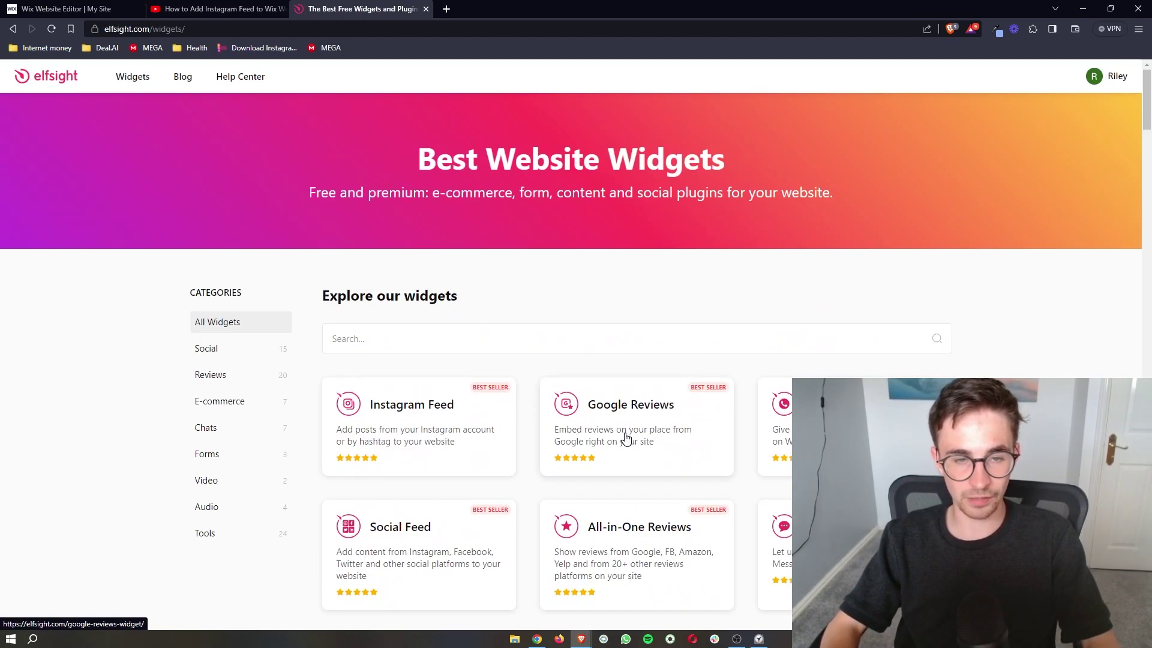
{"action": "left_click", "coordinate": [479, 329]}
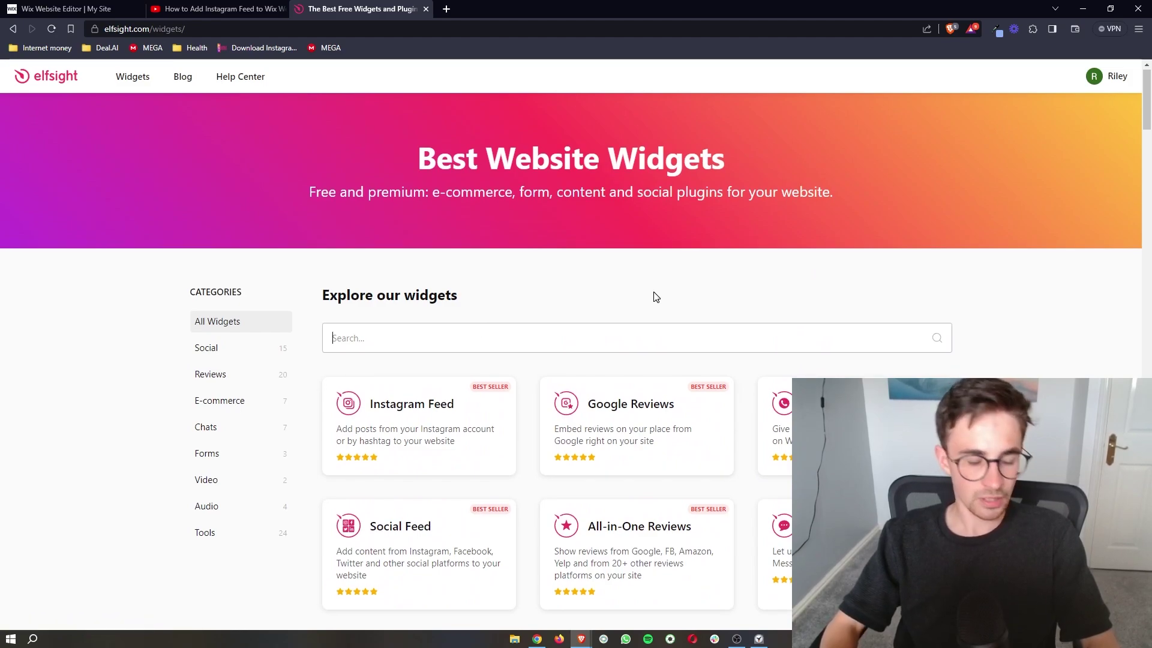
{"action": "type", "text": "pinte"}
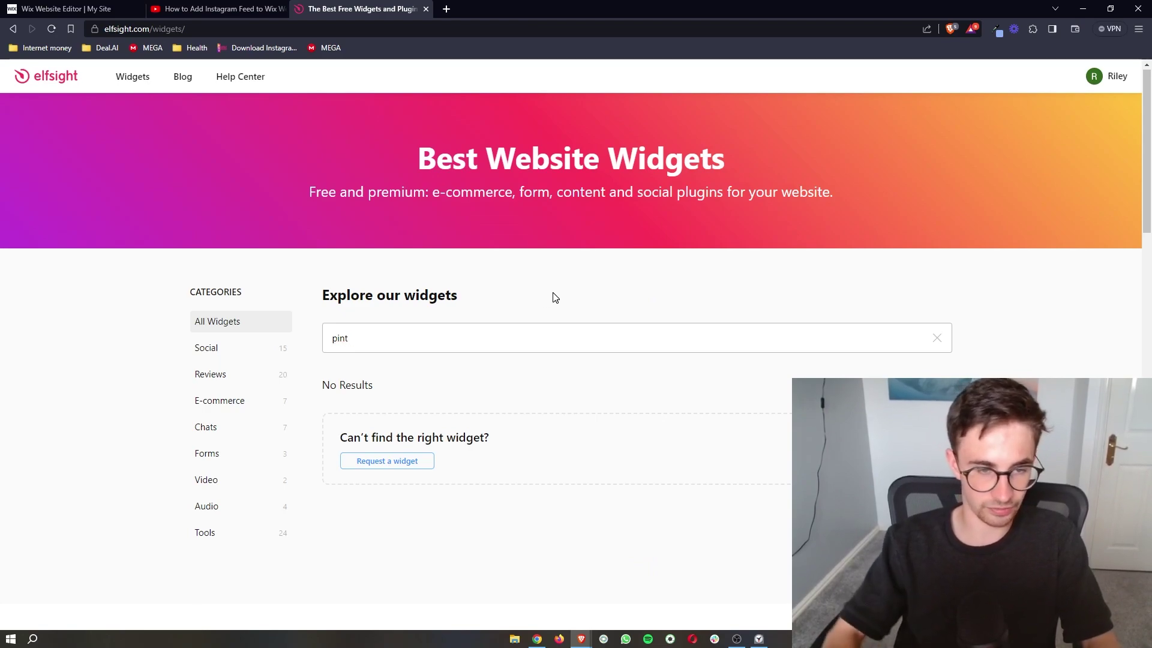
{"action": "scroll", "coordinate": [473, 371], "scroll_direction": "down", "scroll_amount": 1}
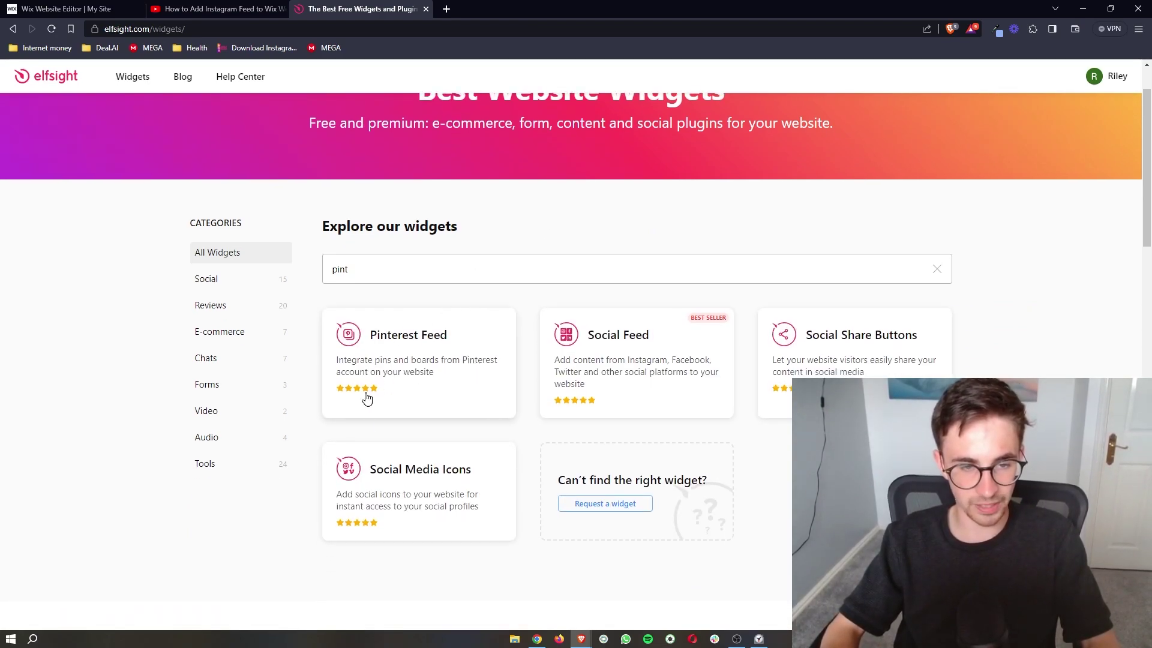
Open the Pinterest Feed widget page with its Edit Widget template panel.
{"action": "left_click", "coordinate": [433, 352]}
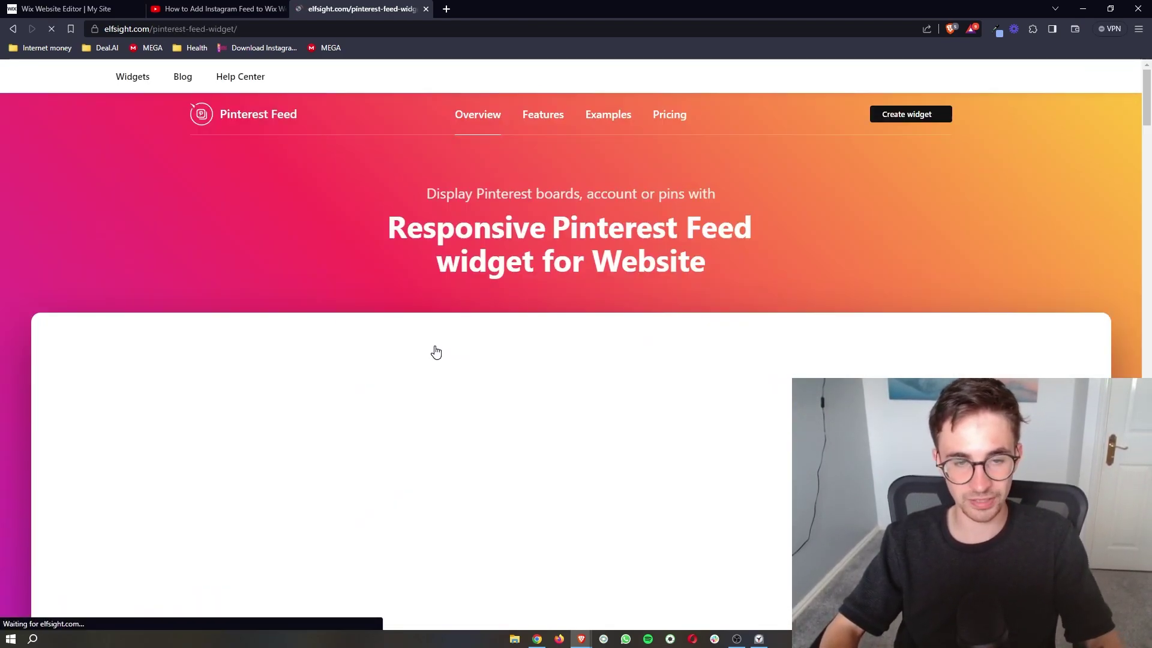
{"action": "scroll", "coordinate": [517, 349], "scroll_direction": "down", "scroll_amount": 3}
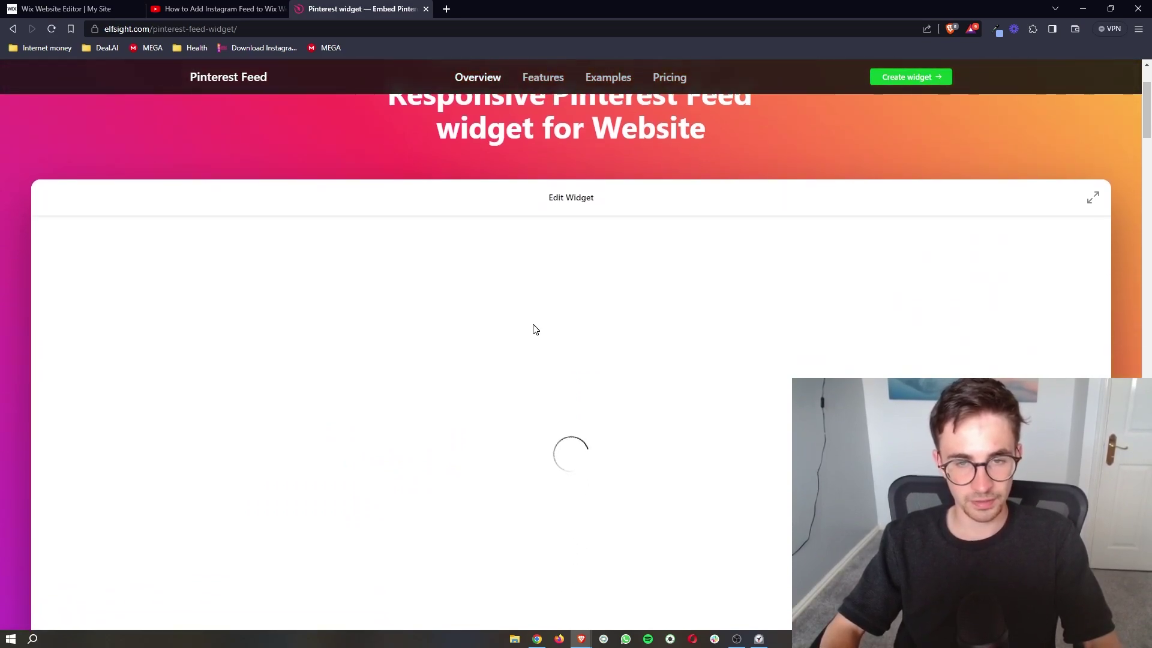
{"action": "triple_click", "coordinate": [619, 153]}
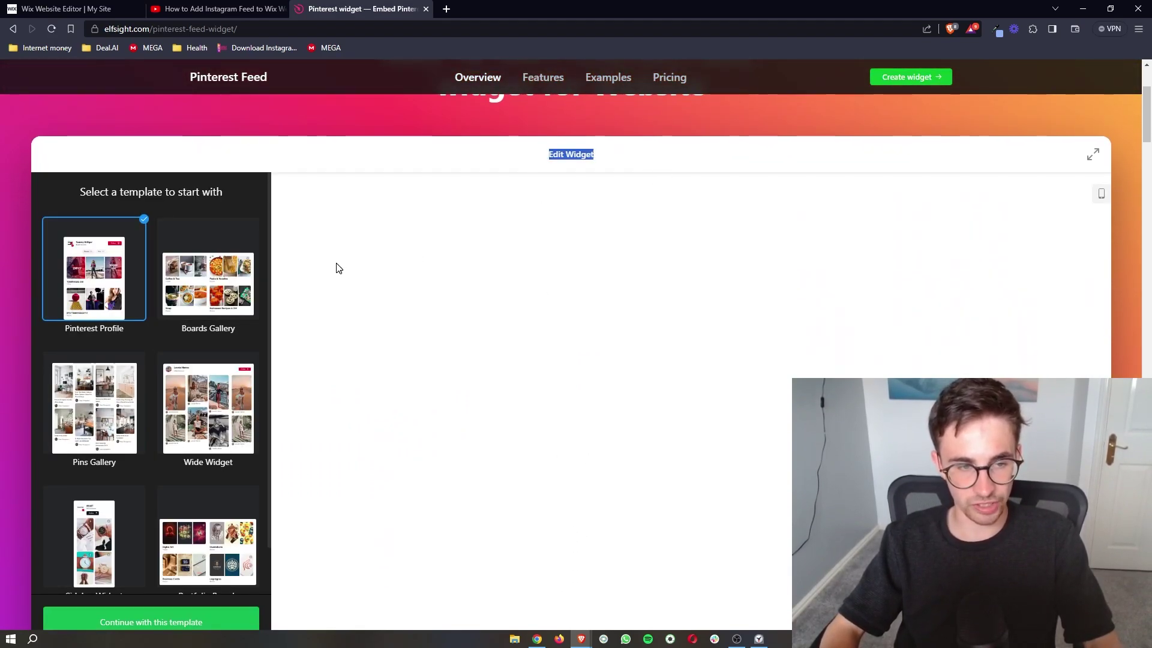
{"action": "scroll", "coordinate": [192, 390], "scroll_direction": "down", "scroll_amount": 5}
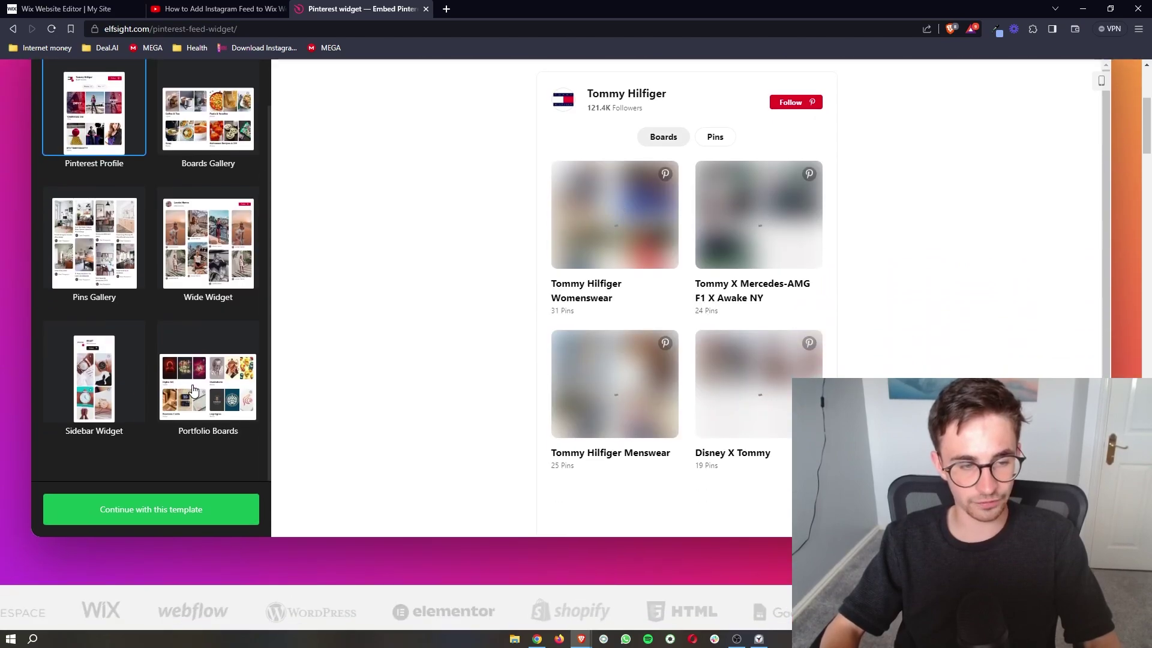
{"action": "scroll", "coordinate": [180, 391], "scroll_direction": "up", "scroll_amount": 5}
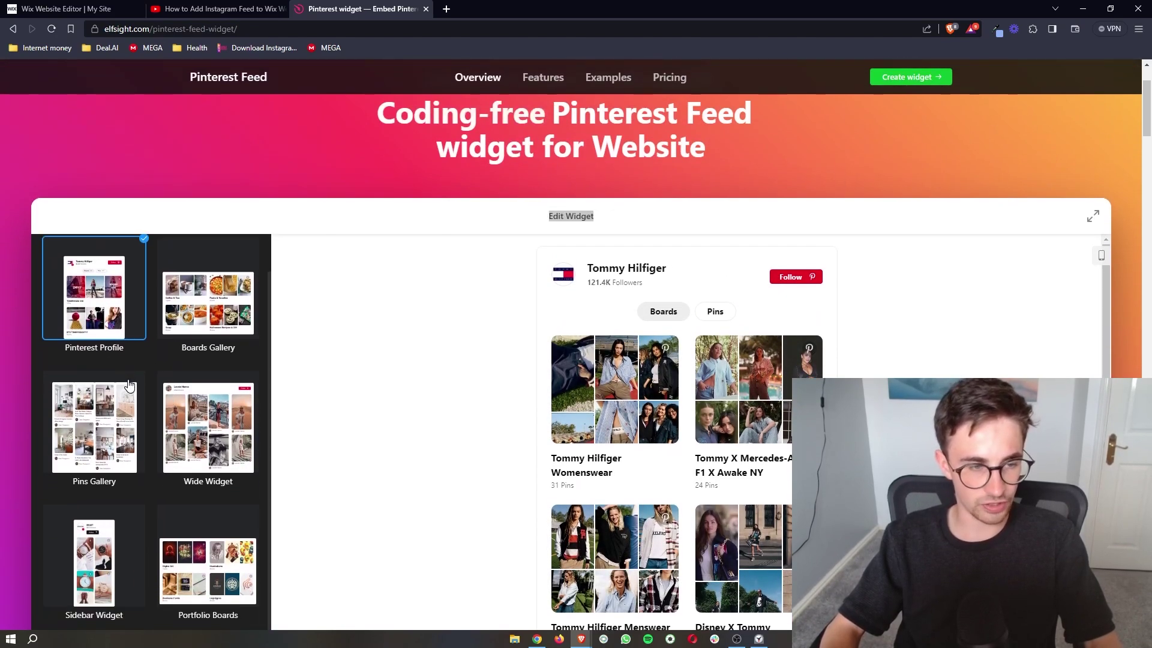
Choose the Pins Gallery template after previewing Boards Gallery.
{"action": "left_click", "coordinate": [204, 299]}
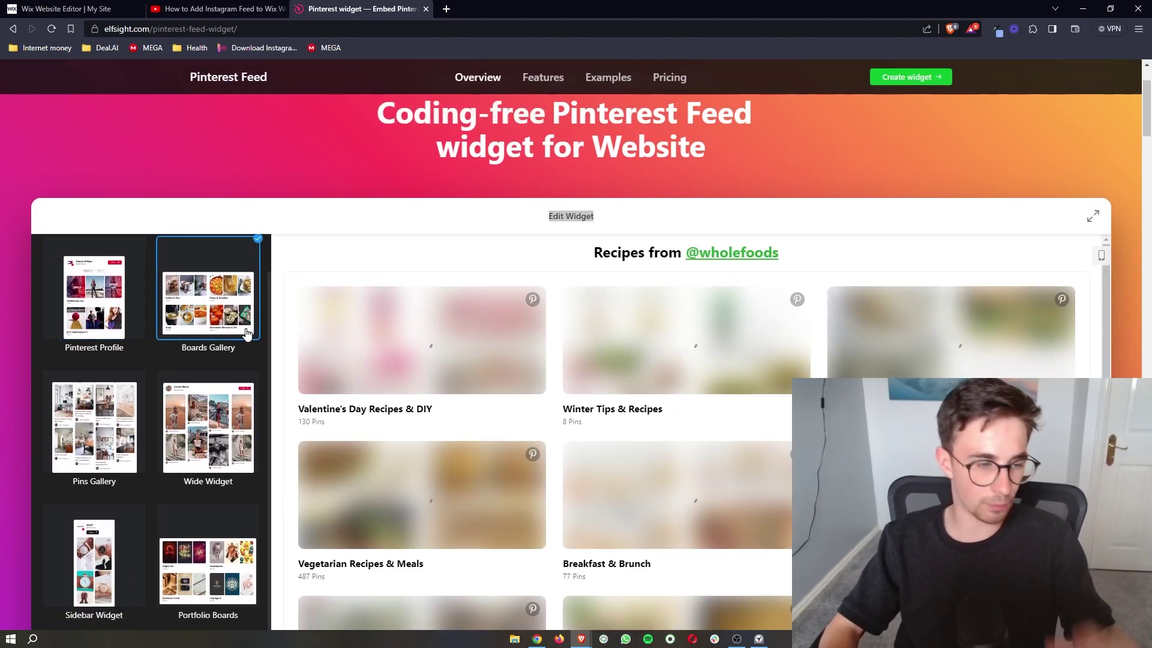
{"action": "left_click", "coordinate": [94, 418]}
{"action": "scroll", "coordinate": [226, 396], "scroll_direction": "down", "scroll_amount": 1}
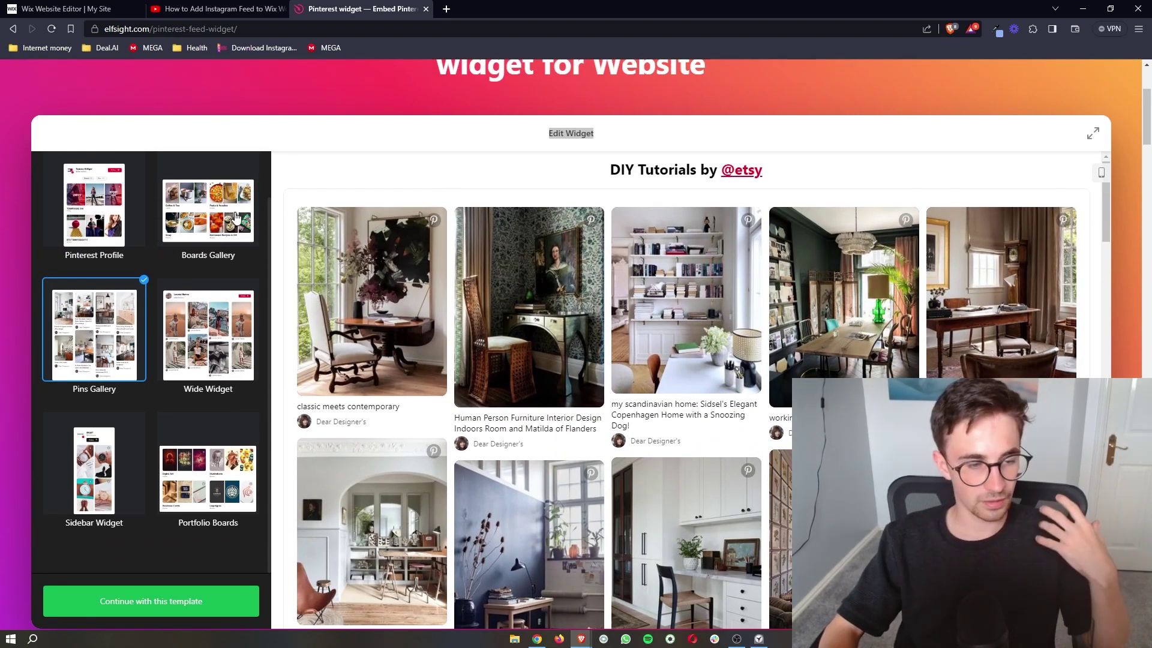
{"action": "scroll", "coordinate": [452, 300], "scroll_direction": "down", "scroll_amount": 8}
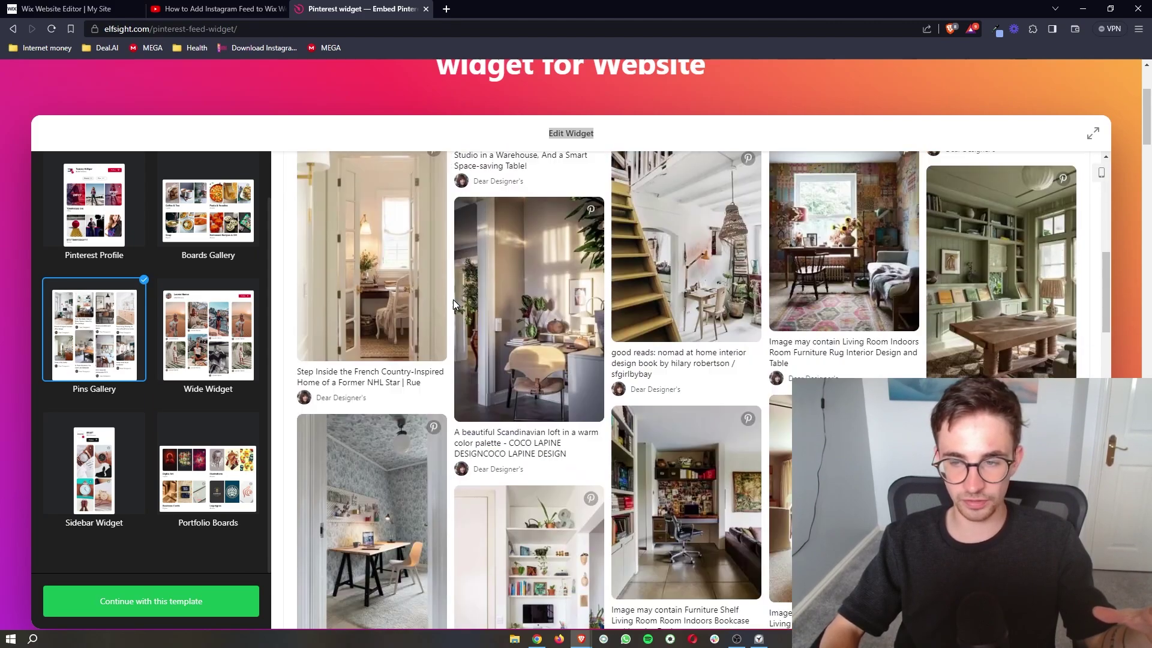
{"action": "scroll", "coordinate": [452, 300], "scroll_direction": "up", "scroll_amount": 2}
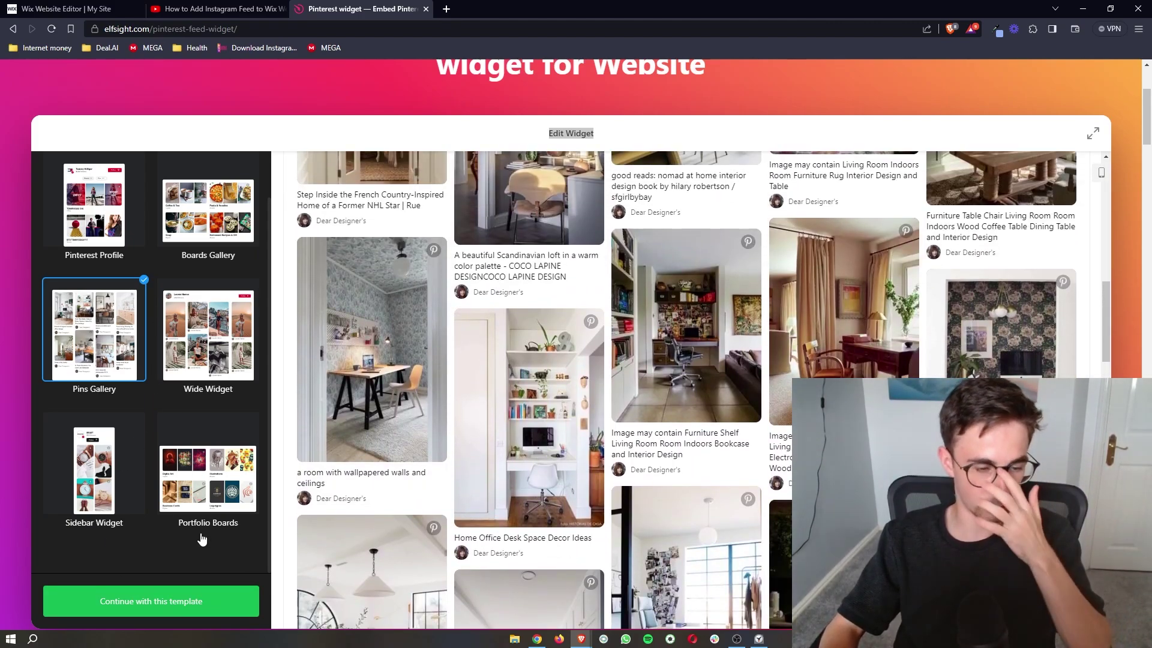
Continue with Pins Gallery and set Content to Display to Pins.
{"action": "left_click", "coordinate": [168, 600]}
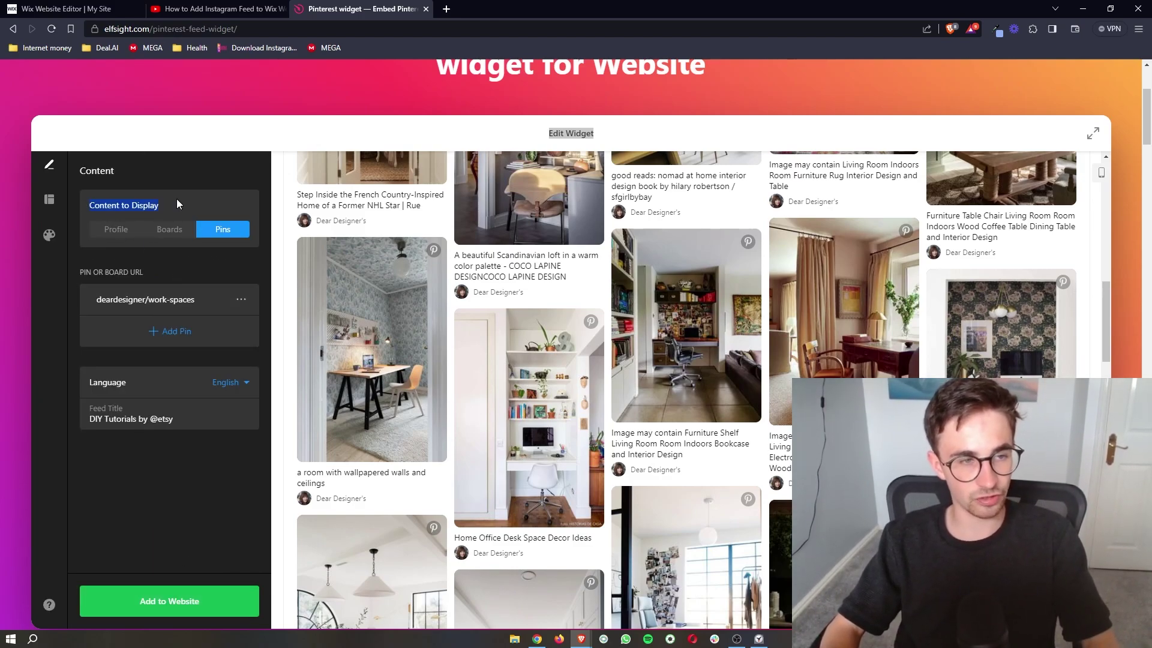
{"action": "left_click", "coordinate": [116, 229]}
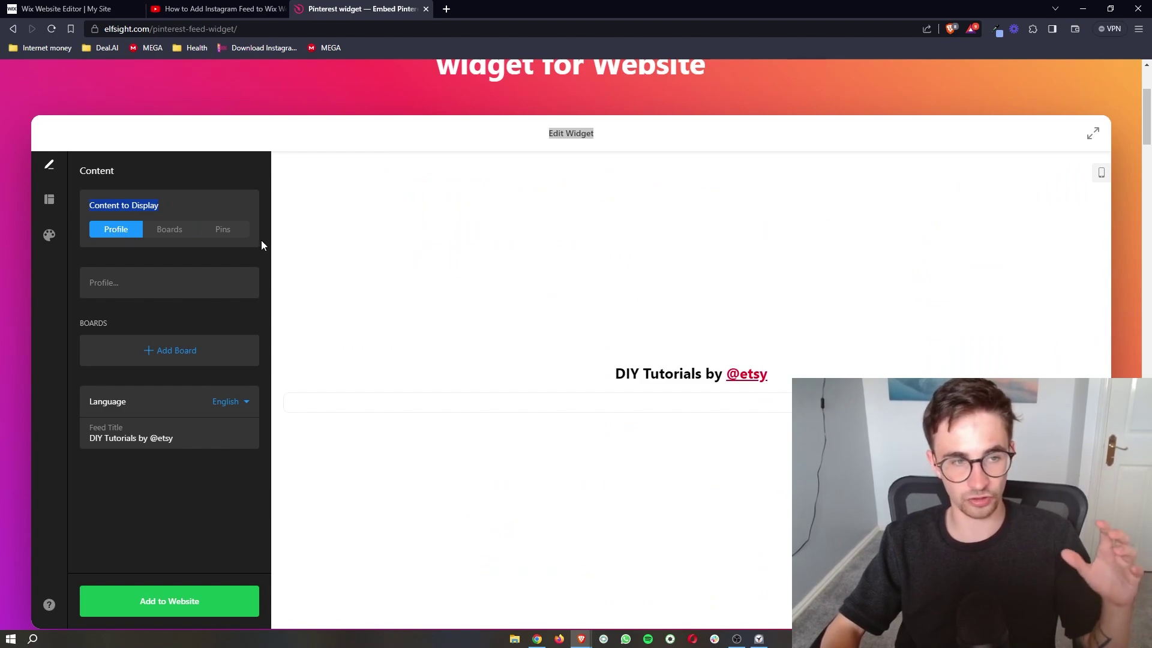
{"action": "left_click", "coordinate": [170, 233]}
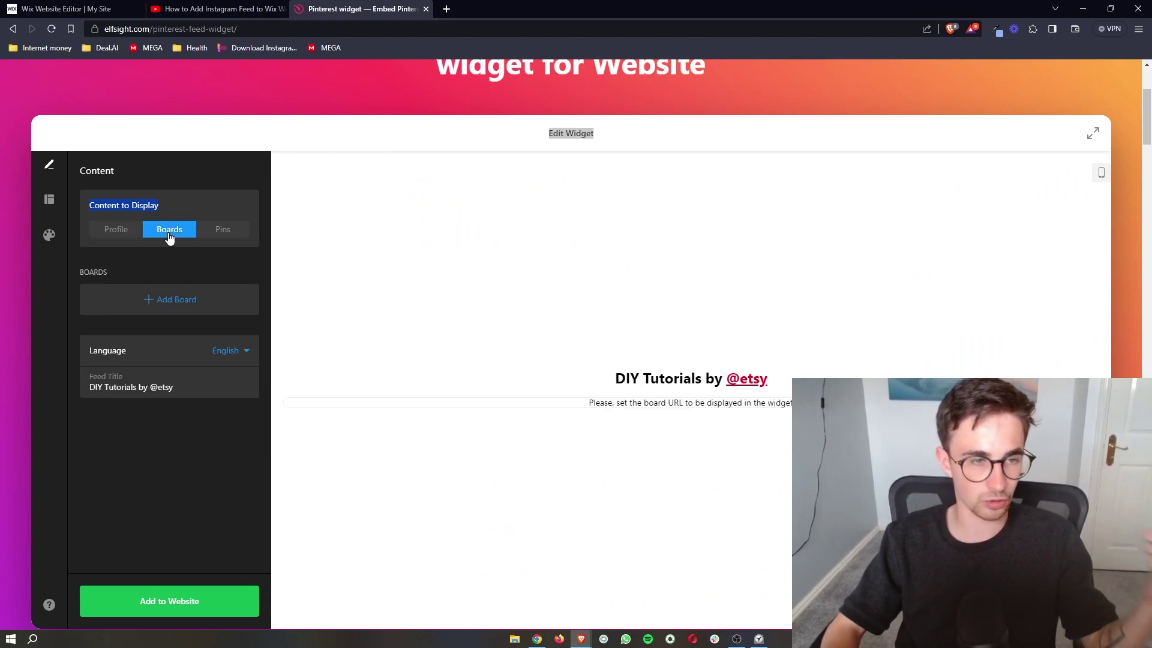
{"action": "left_click", "coordinate": [218, 232]}
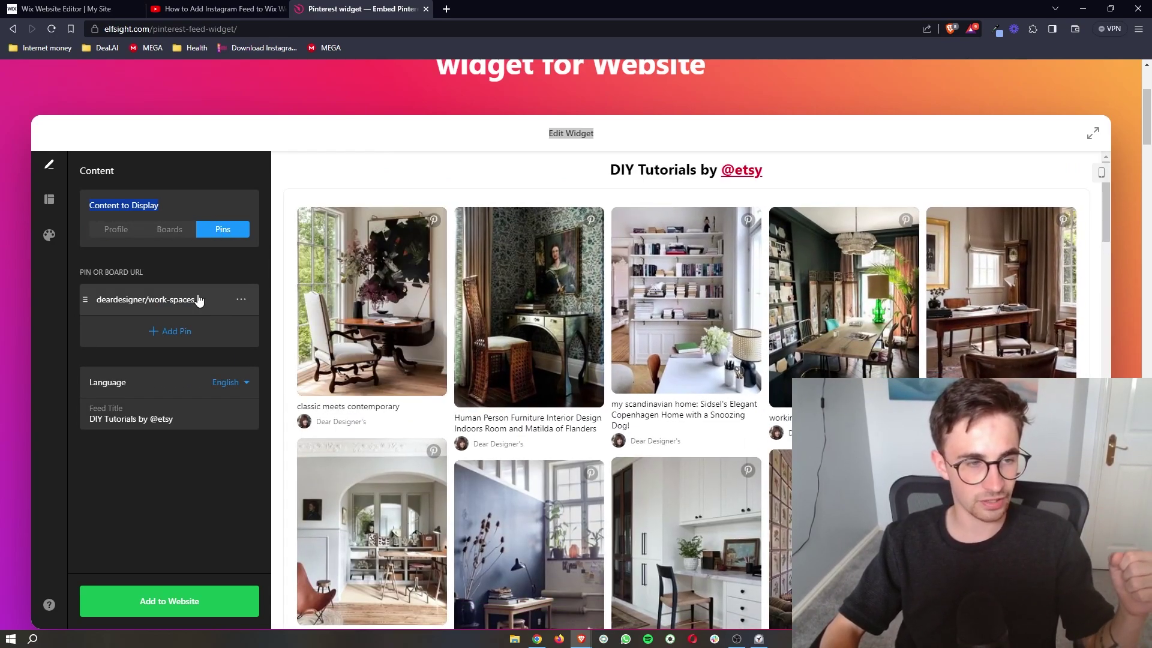
Add a new pin entry and focus its empty Pin URL field.
{"action": "left_click", "coordinate": [171, 270]}
{"action": "left_click", "coordinate": [179, 332]}
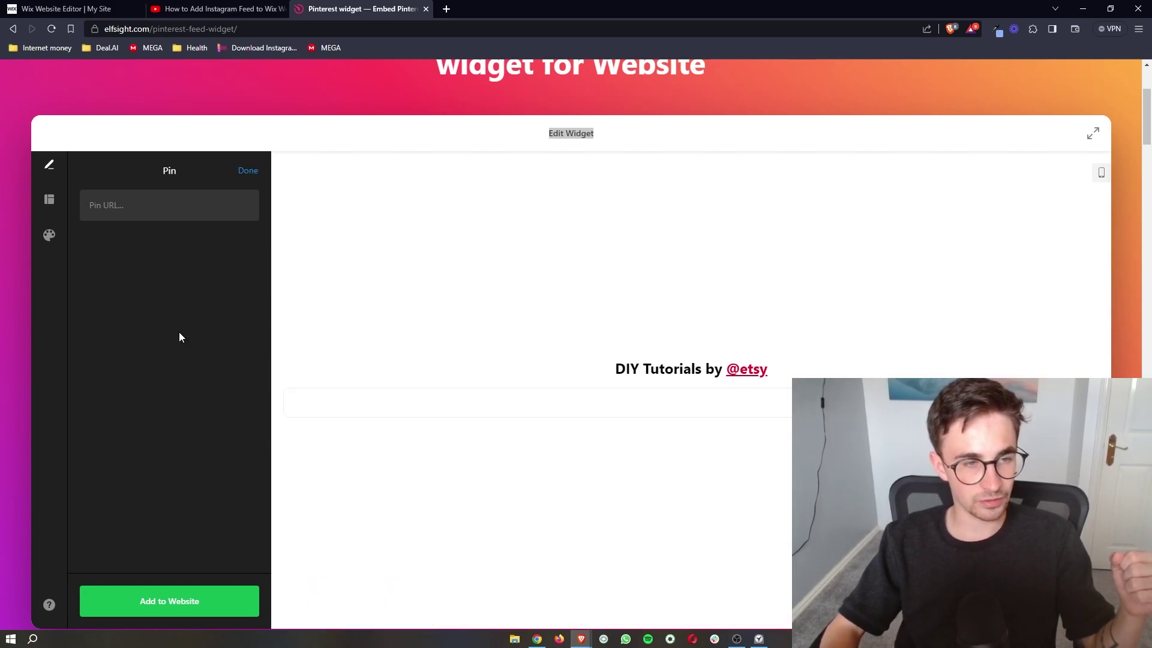
{"action": "left_click", "coordinate": [171, 201]}
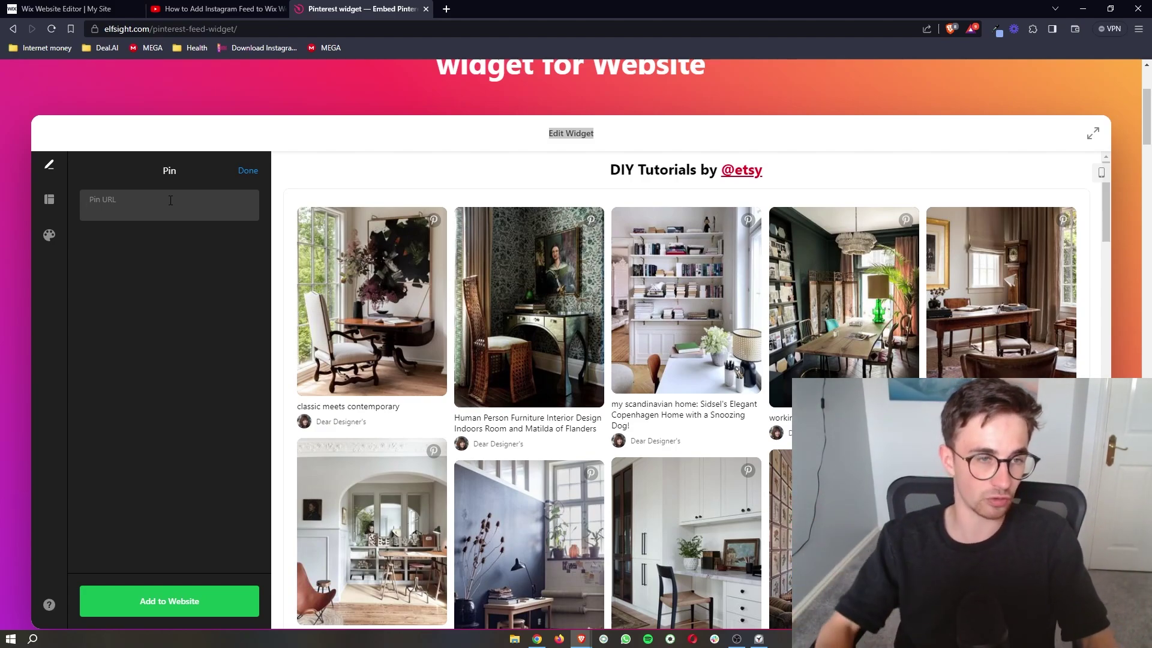
{"action": "left_click", "coordinate": [248, 171]}
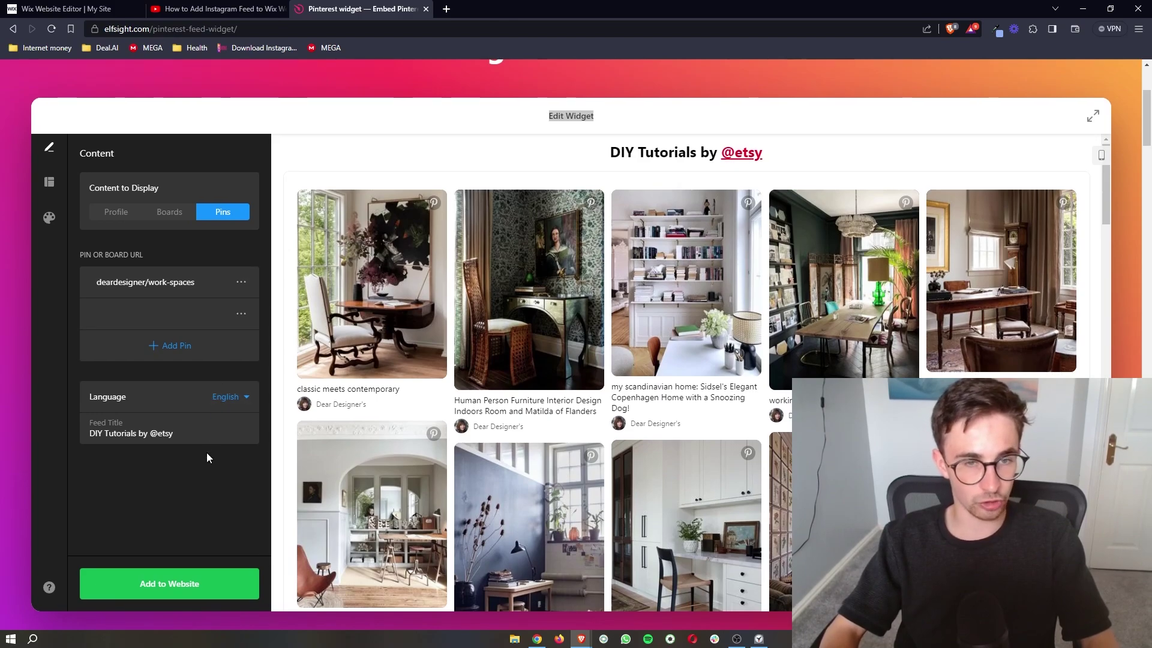
{"action": "left_click", "coordinate": [223, 431]}
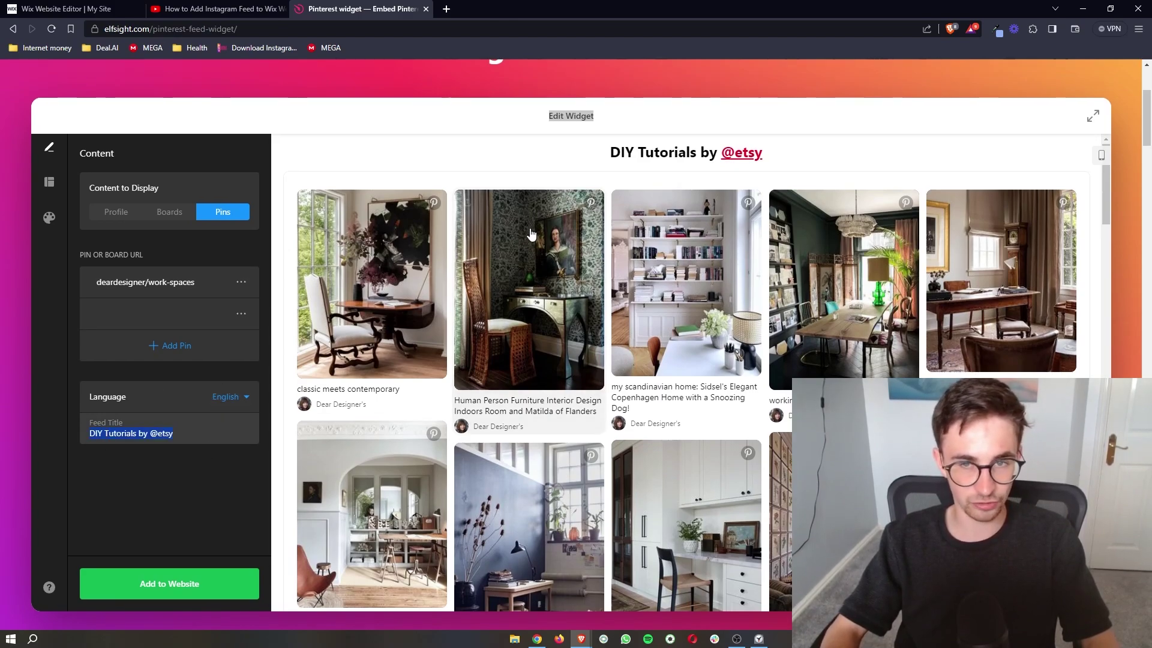
{"action": "type", "text": "Subscribe"}
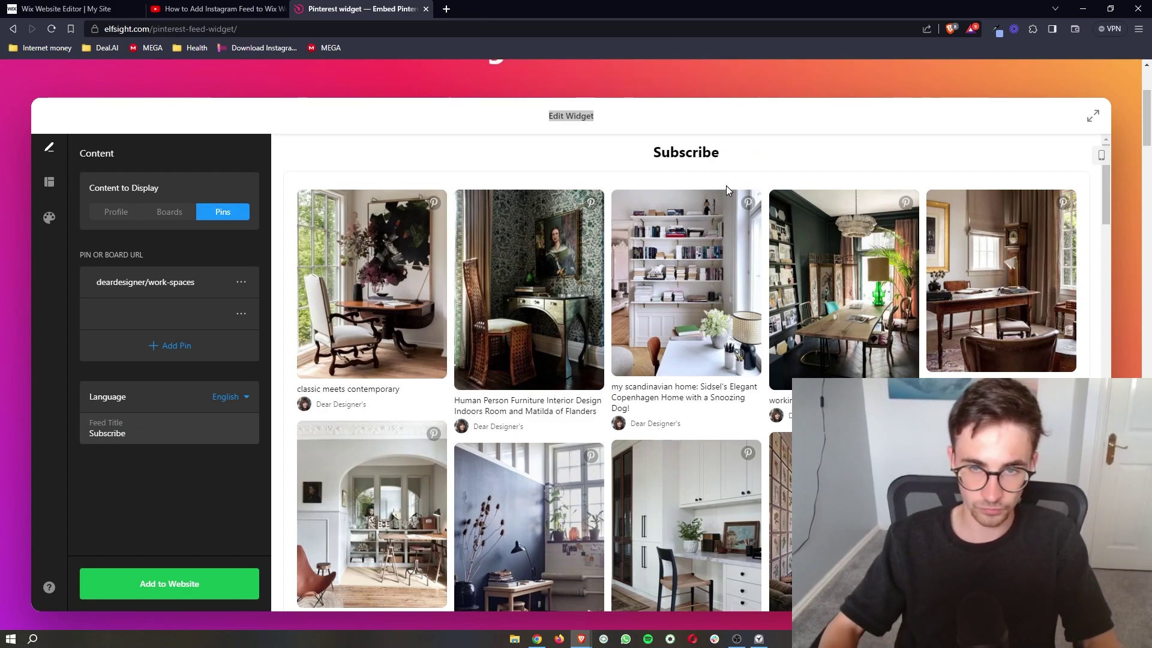
{"action": "scroll", "coordinate": [538, 483], "scroll_direction": "down", "scroll_amount": 5}
{"action": "scroll", "coordinate": [539, 483], "scroll_direction": "down", "scroll_amount": 3}
{"action": "scroll", "coordinate": [692, 323], "scroll_direction": "up", "scroll_amount": 10}
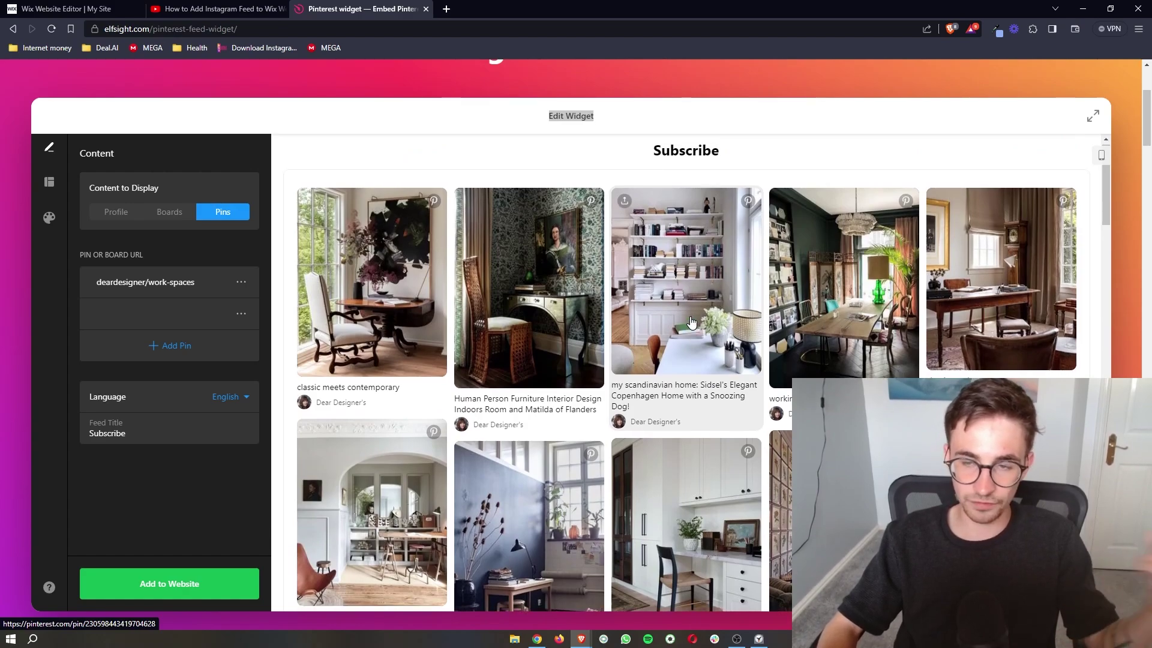
{"action": "left_click_drag", "start_coordinate": [729, 151], "coordinate": [620, 148]}
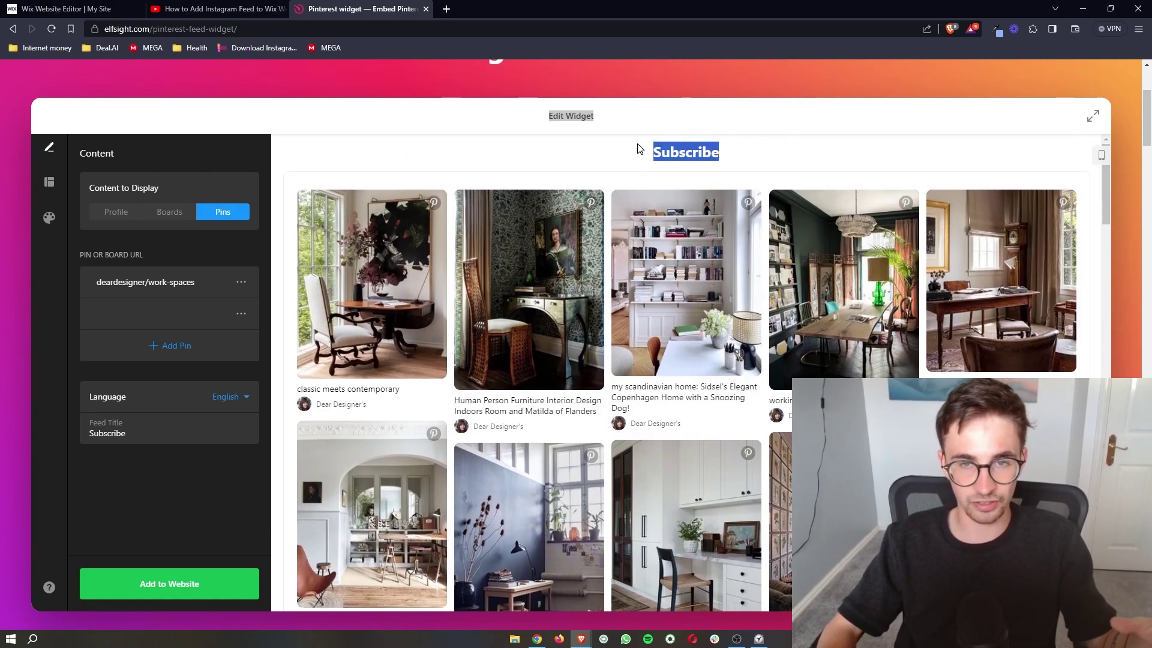
{"action": "left_click", "coordinate": [680, 122]}
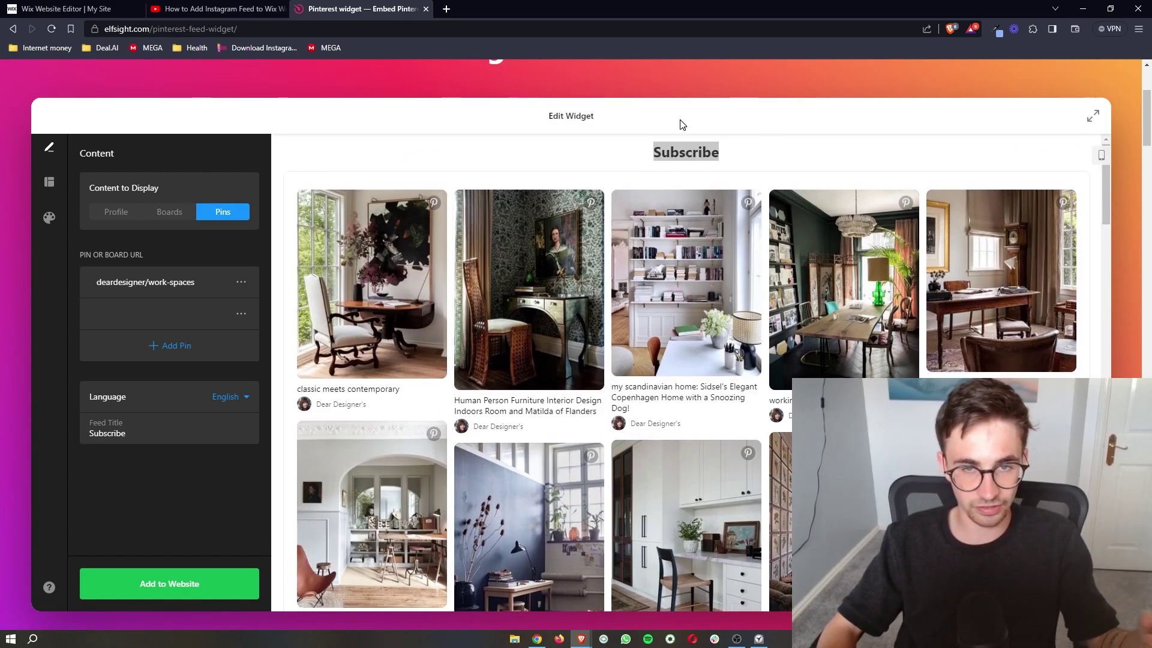
Publish the Pinterest widget to a website and pick the free Lite plan.
{"action": "left_click", "coordinate": [200, 580]}
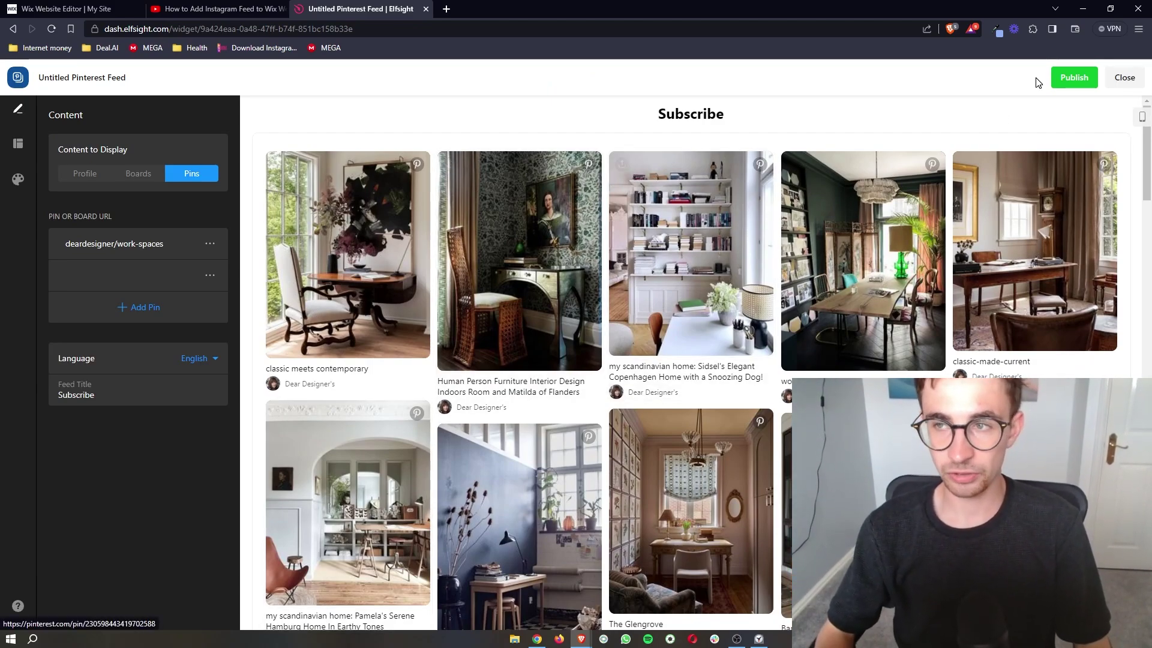
{"action": "left_click", "coordinate": [1080, 84]}
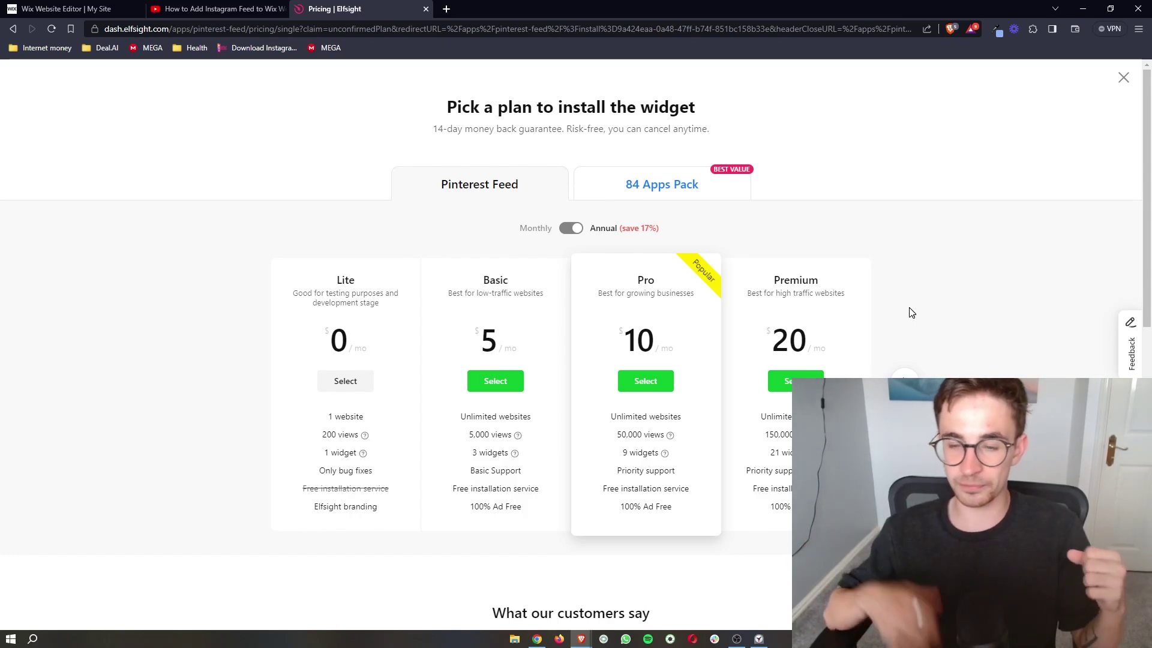
{"action": "scroll", "coordinate": [910, 312], "scroll_direction": "up", "scroll_amount": 4}
{"action": "left_click_drag", "start_coordinate": [624, 480], "coordinate": [747, 449]}
{"action": "left_click_drag", "start_coordinate": [647, 432], "coordinate": [772, 442]}
{"action": "scroll", "coordinate": [764, 354], "scroll_direction": "down", "scroll_amount": 4}
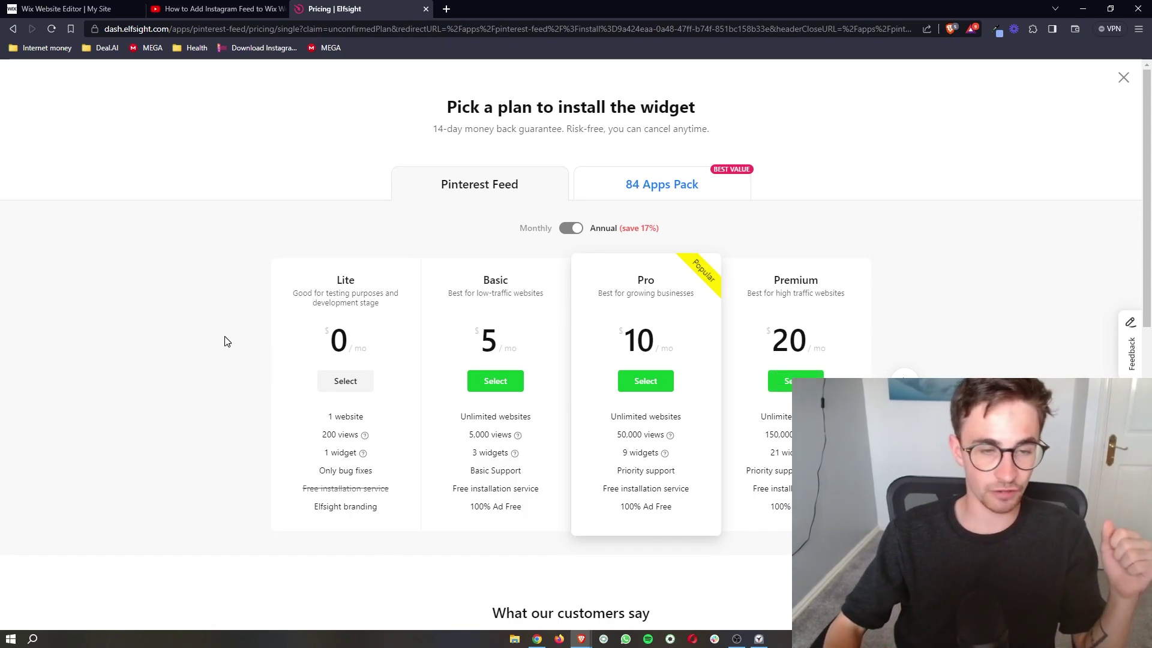
{"action": "scroll", "coordinate": [300, 336], "scroll_direction": "up", "scroll_amount": 4}
{"action": "scroll", "coordinate": [426, 336], "scroll_direction": "down", "scroll_amount": 4}
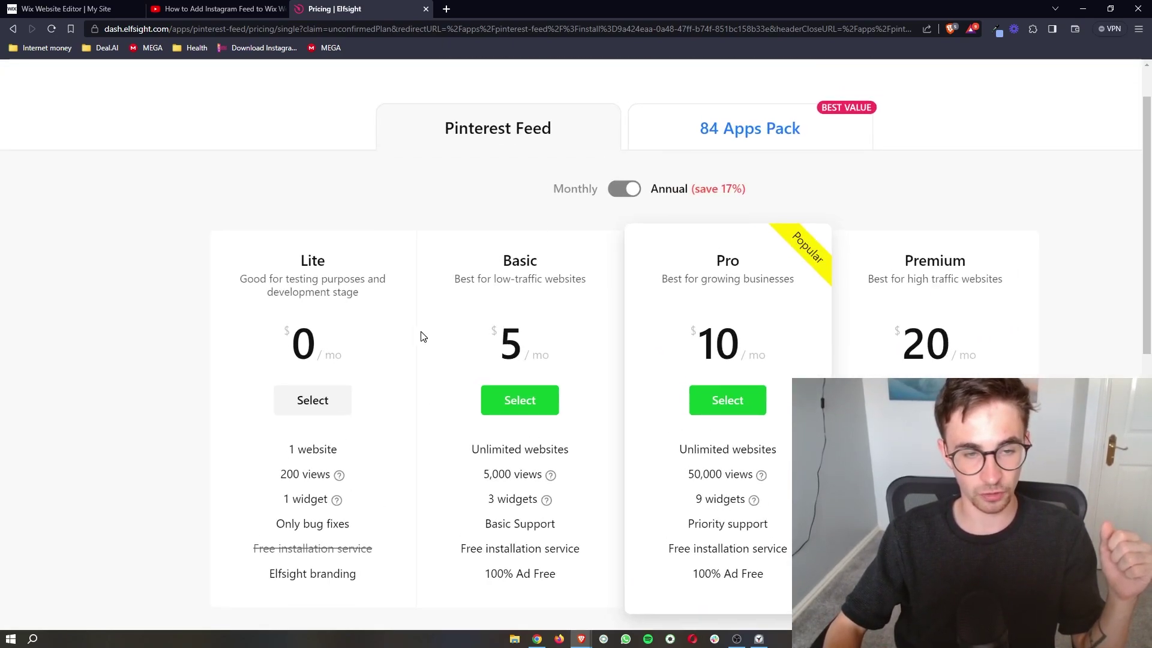
{"action": "left_click", "coordinate": [340, 382]}
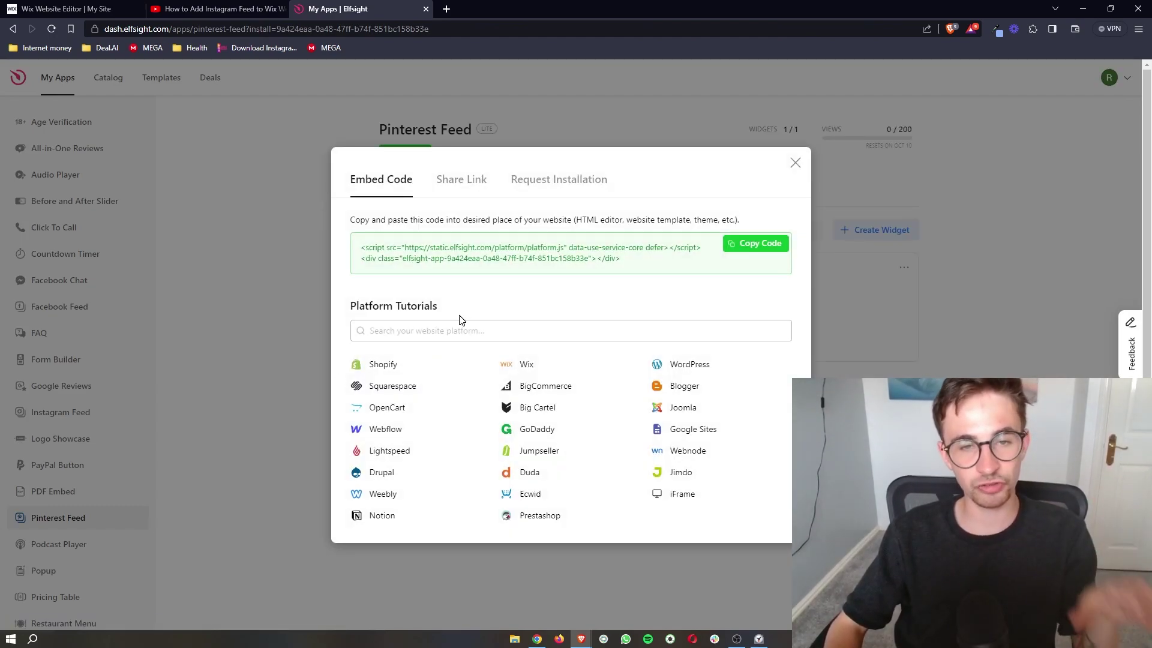
Copy the Elfsight embed code and return to the Wix Editor tab.
{"action": "left_click_drag", "start_coordinate": [644, 265], "coordinate": [300, 222]}
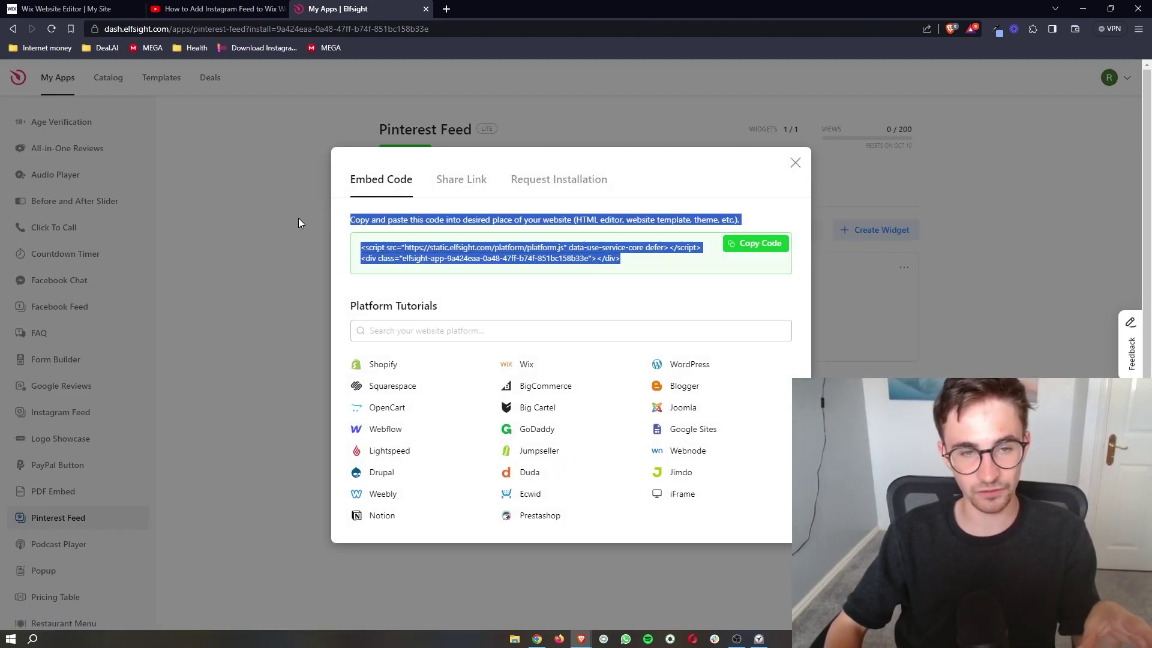
{"action": "left_click", "coordinate": [429, 274]}
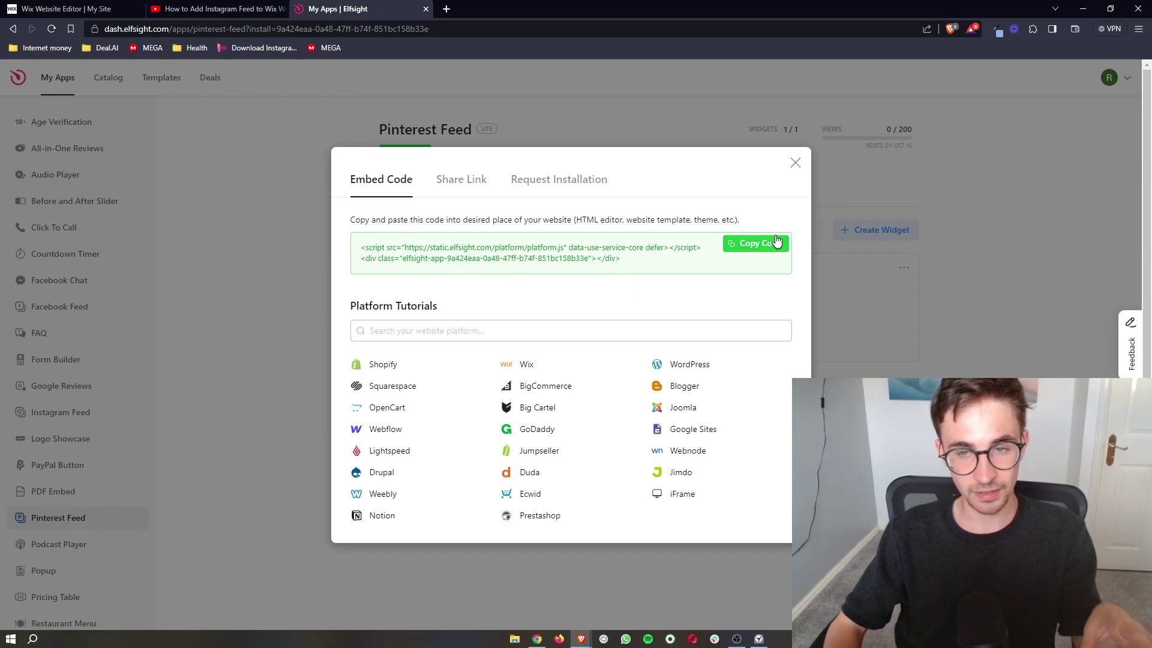
{"action": "left_click", "coordinate": [760, 246]}
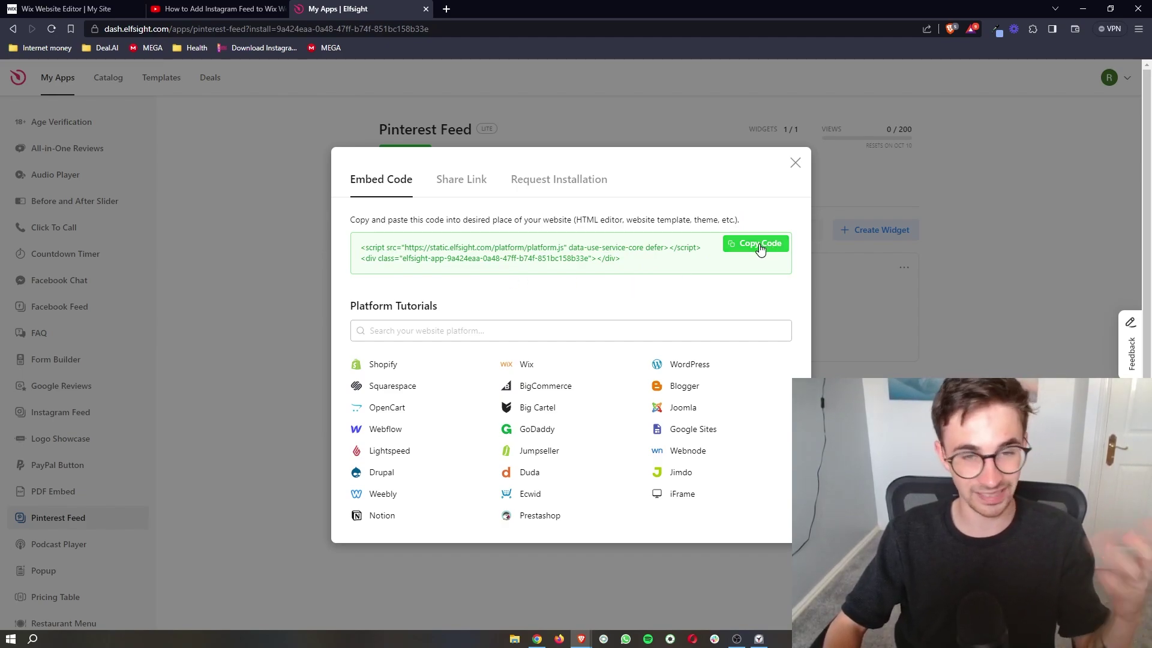
{"action": "left_click", "coordinate": [760, 246]}
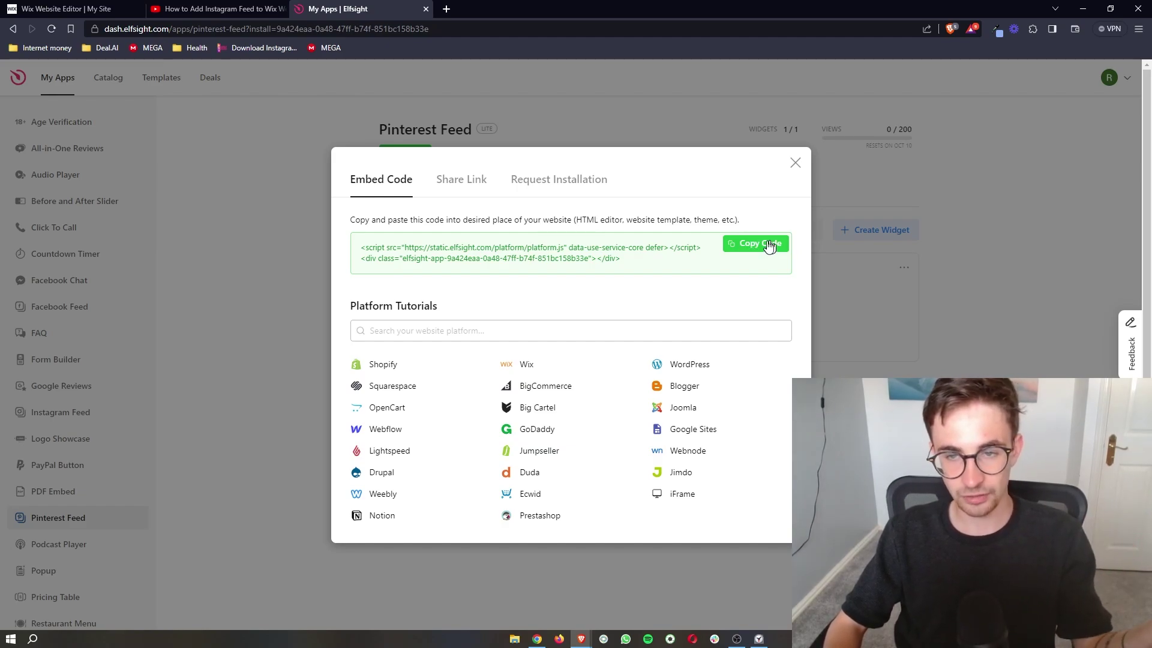
{"action": "left_click", "coordinate": [77, 8]}
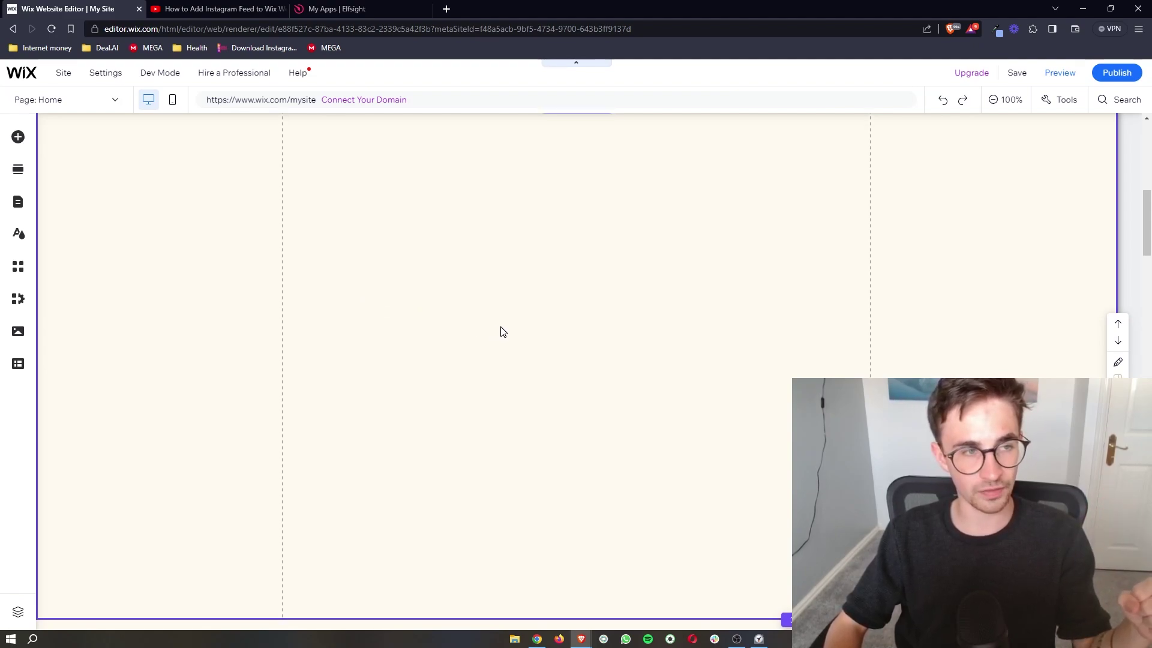
Add an Embed HTML element and paste the Elfsight code into its code box.
{"action": "left_click", "coordinate": [18, 137]}
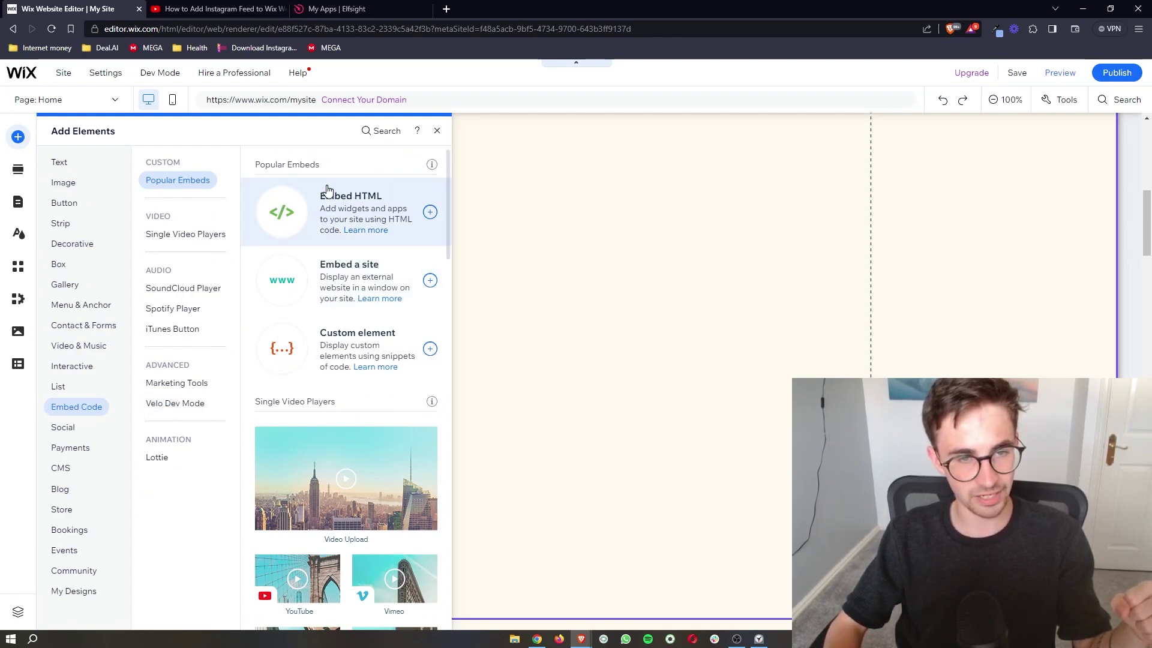
{"action": "left_click", "coordinate": [430, 212]}
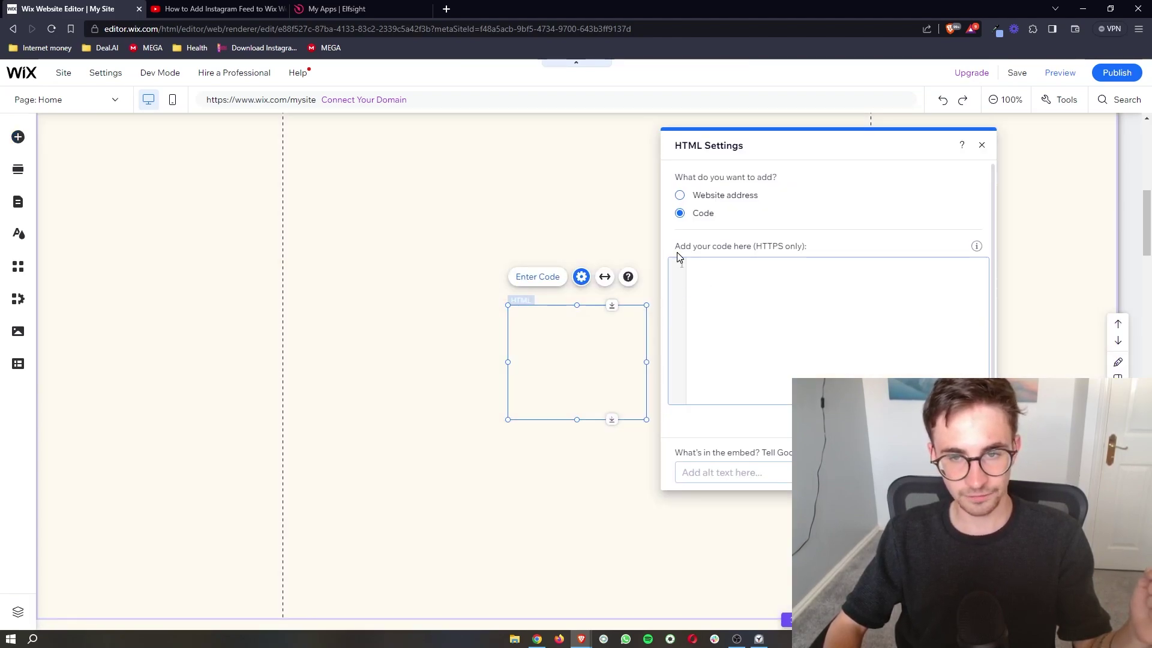
{"action": "left_click", "coordinate": [779, 287]}
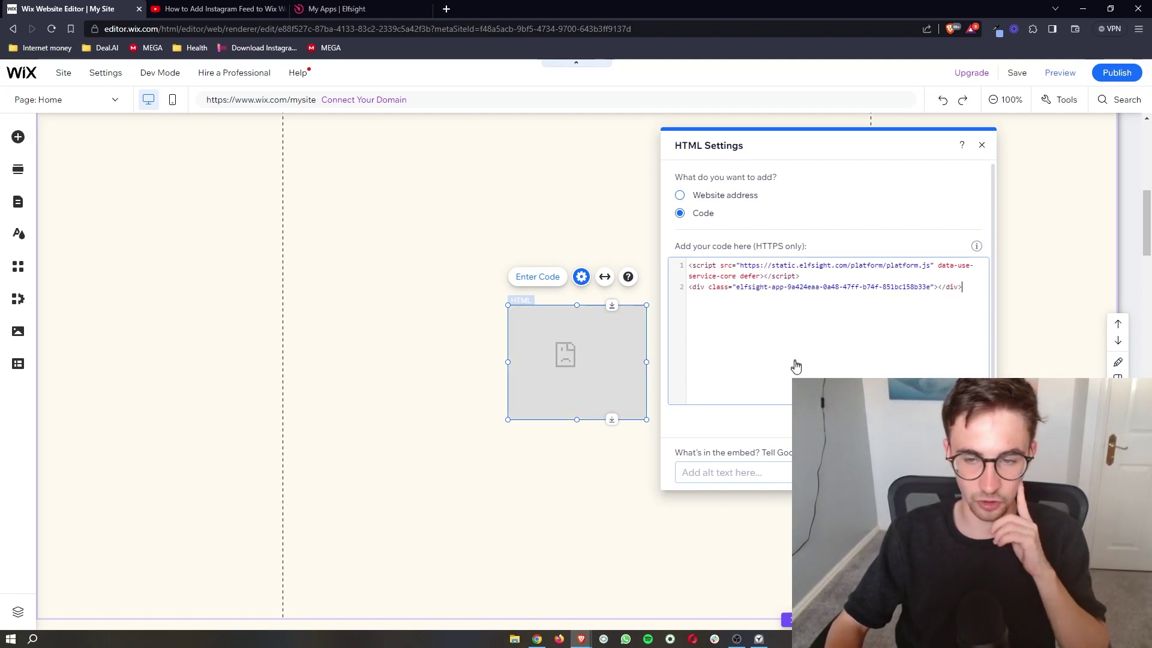
Apply the code, then enlarge and position the Pinterest feed element to near full width.
{"action": "left_click", "coordinate": [774, 418]}
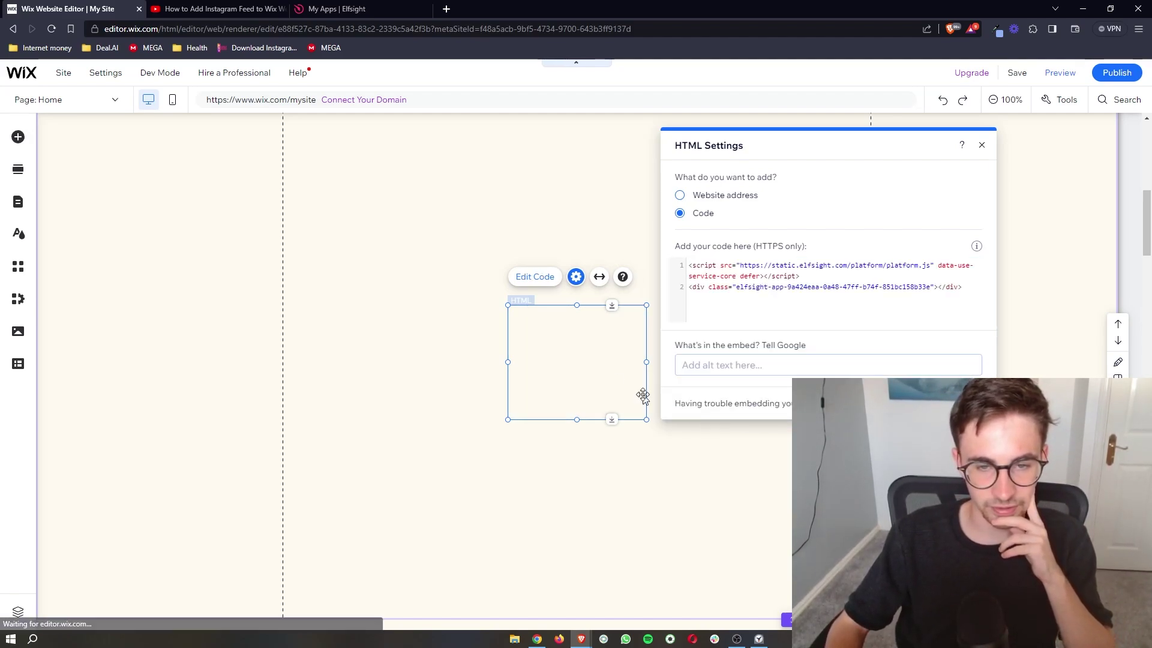
{"action": "left_click_drag", "start_coordinate": [508, 306], "coordinate": [214, 182]}
{"action": "left_click_drag", "start_coordinate": [633, 242], "coordinate": [739, 330]}
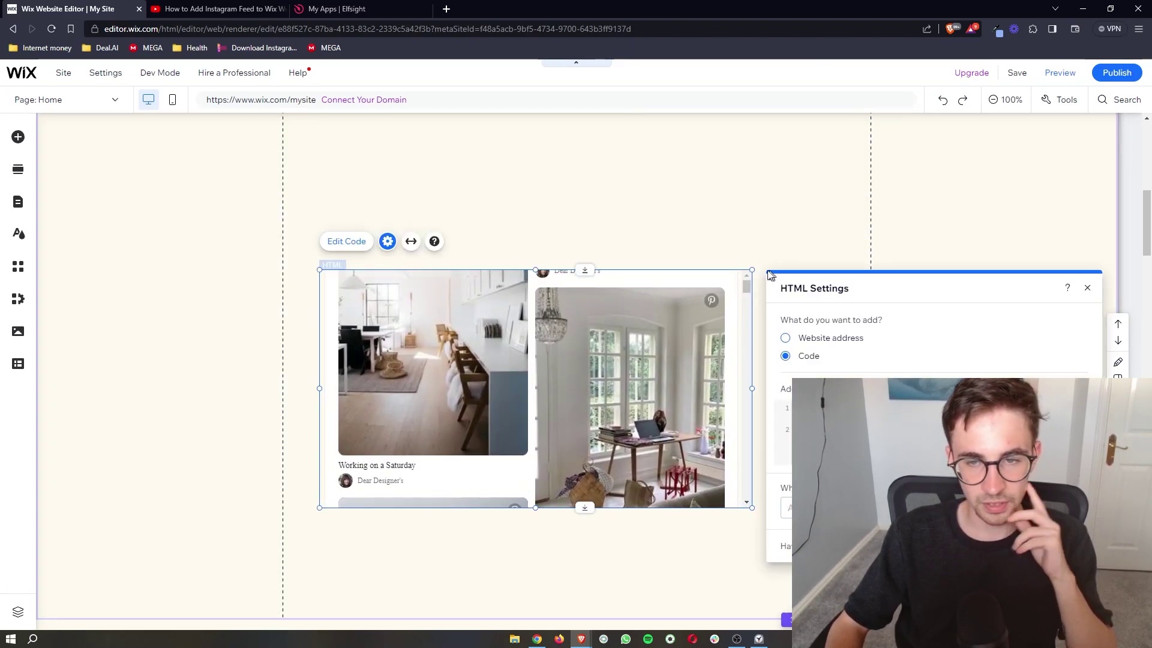
{"action": "left_click_drag", "start_coordinate": [752, 269], "coordinate": [1074, 150]}
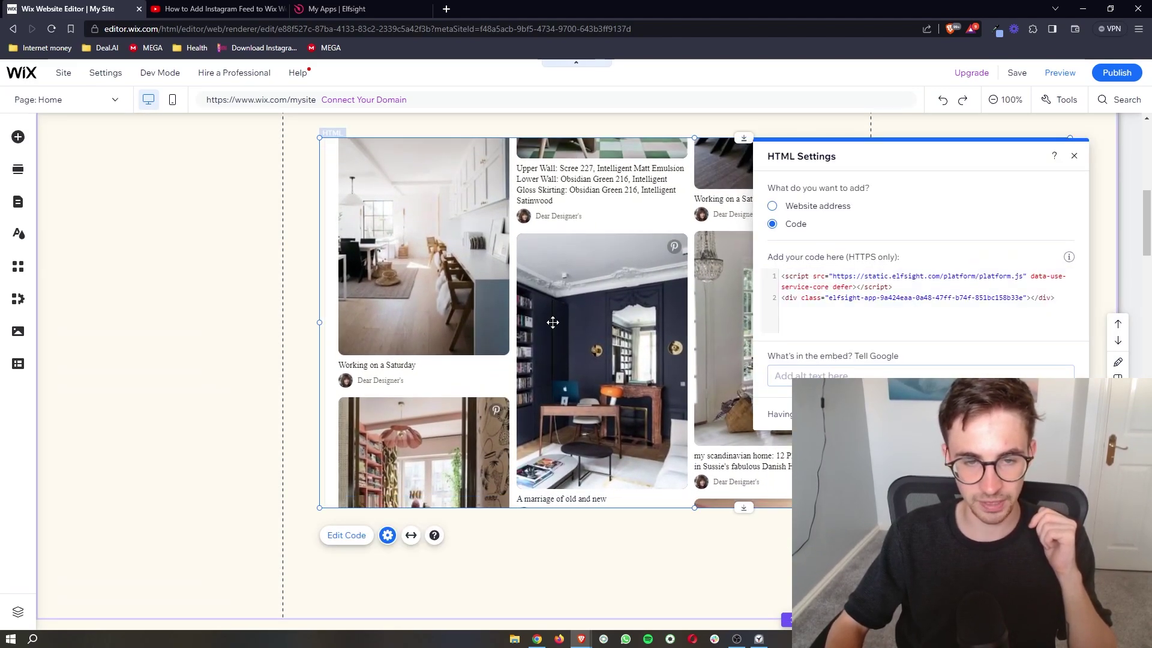
{"action": "scroll", "coordinate": [428, 236], "scroll_direction": "up", "scroll_amount": 1}
{"action": "left_click_drag", "start_coordinate": [320, 205], "coordinate": [283, 185]}
{"action": "left_click_drag", "start_coordinate": [593, 307], "coordinate": [555, 345]}
{"action": "scroll", "coordinate": [552, 346], "scroll_direction": "down", "scroll_amount": 1}
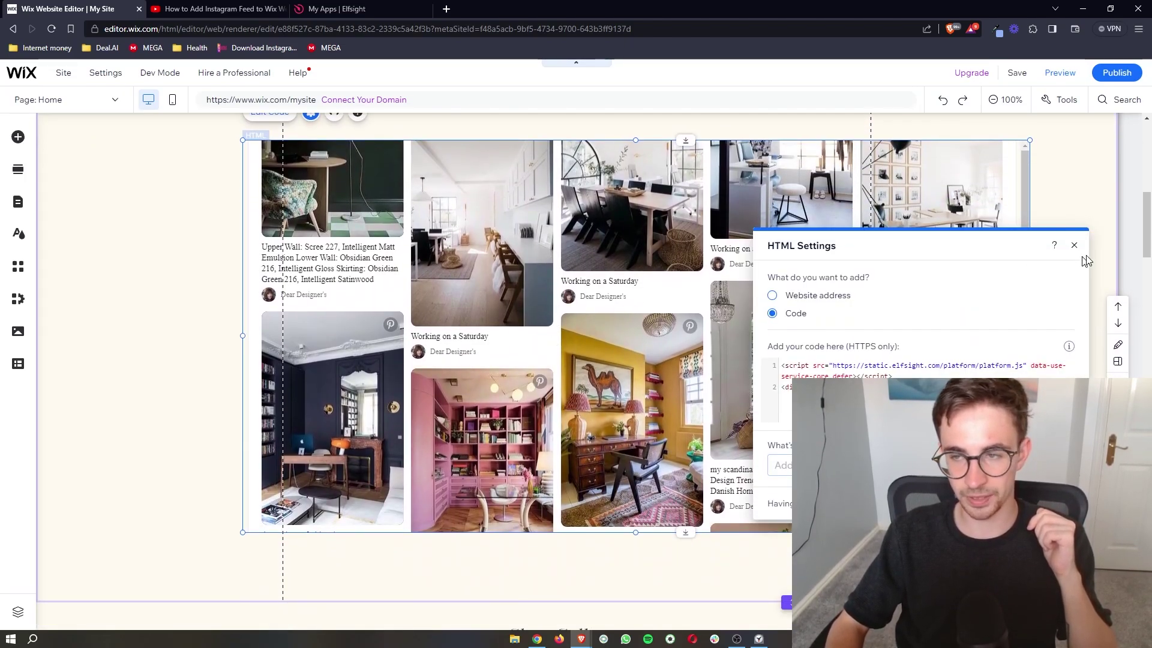
{"action": "left_click", "coordinate": [1077, 250]}
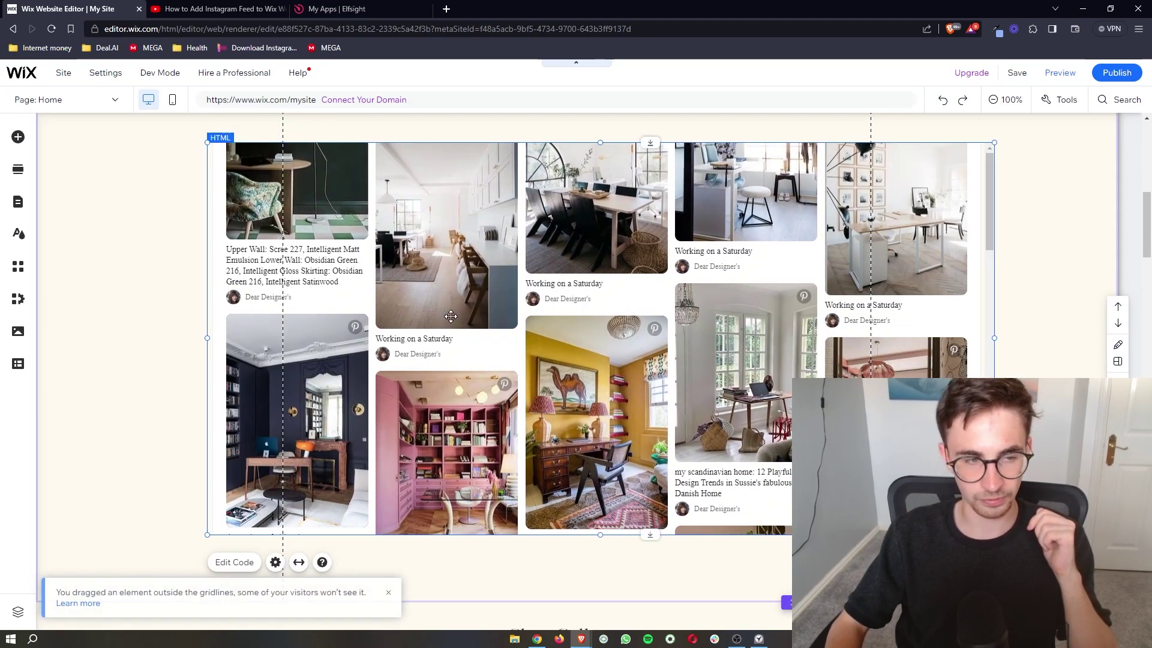